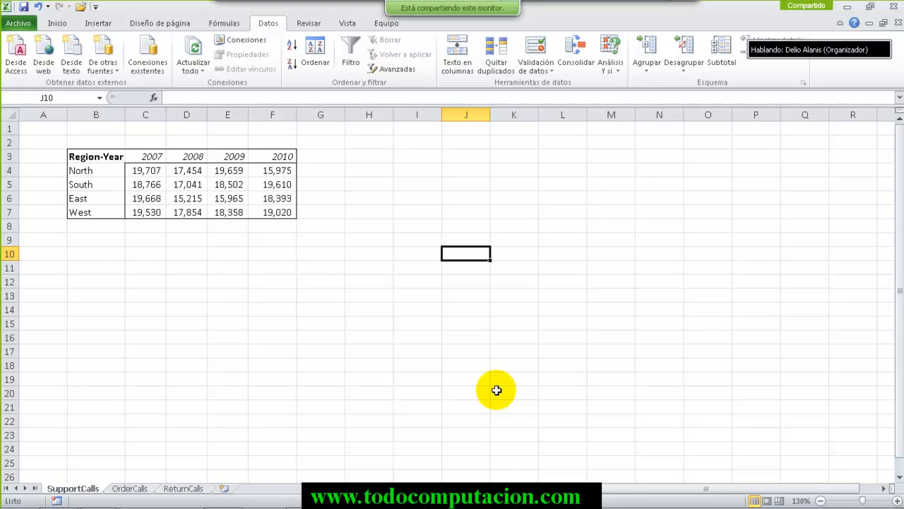
- Show the meeting's participant list and view all attendees
mouse_move(683, 4)
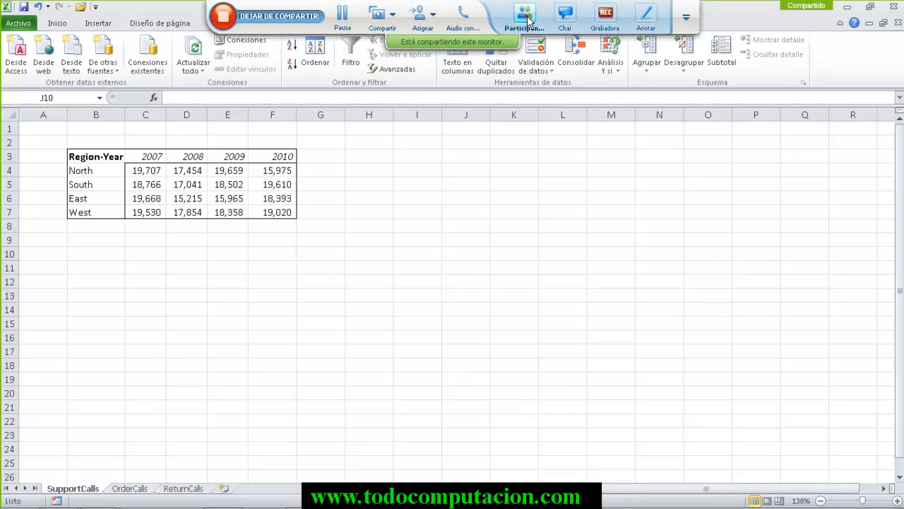
left_click(526, 20)
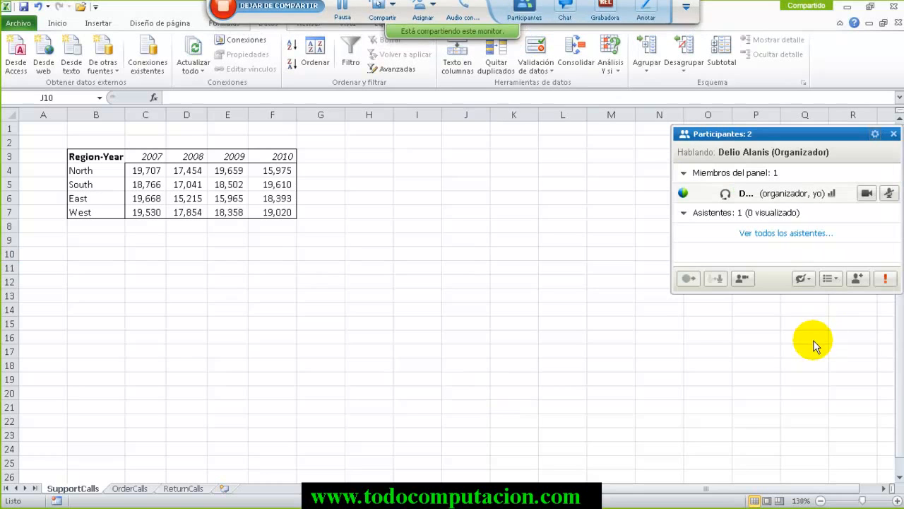
left_click(783, 238)
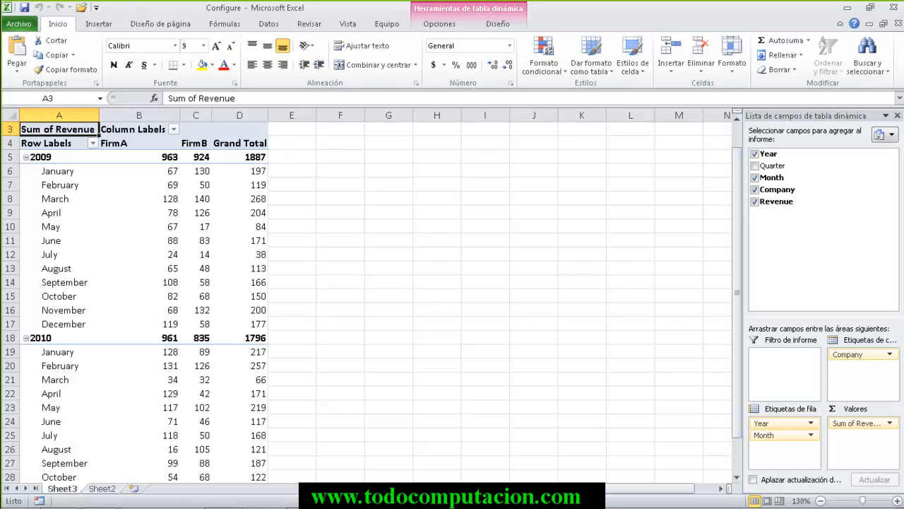
- Close the workbook and reopen Configure from the Ch01 folder within Exercise Files, adjusting the file list's column widths on the way
left_click(891, 7)
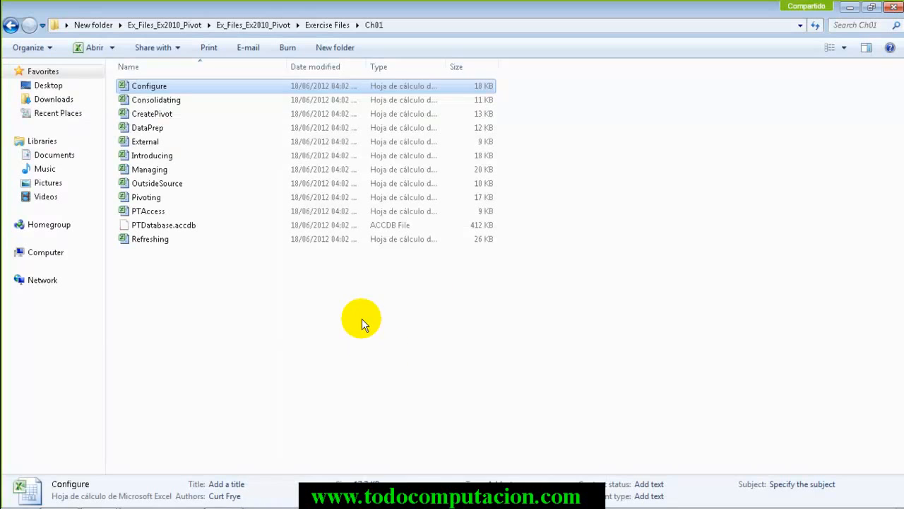
left_click(324, 26)
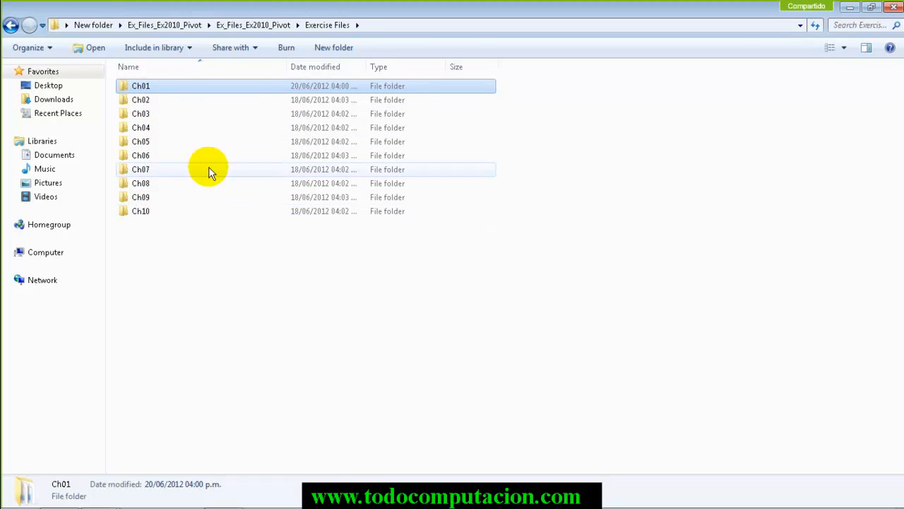
left_click_drag(285, 67, 197, 67)
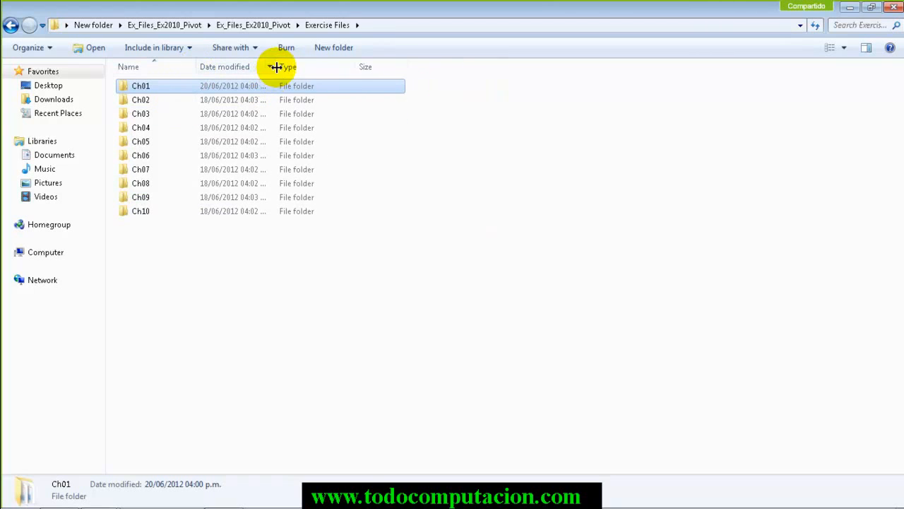
left_click_drag(275, 67, 327, 66)
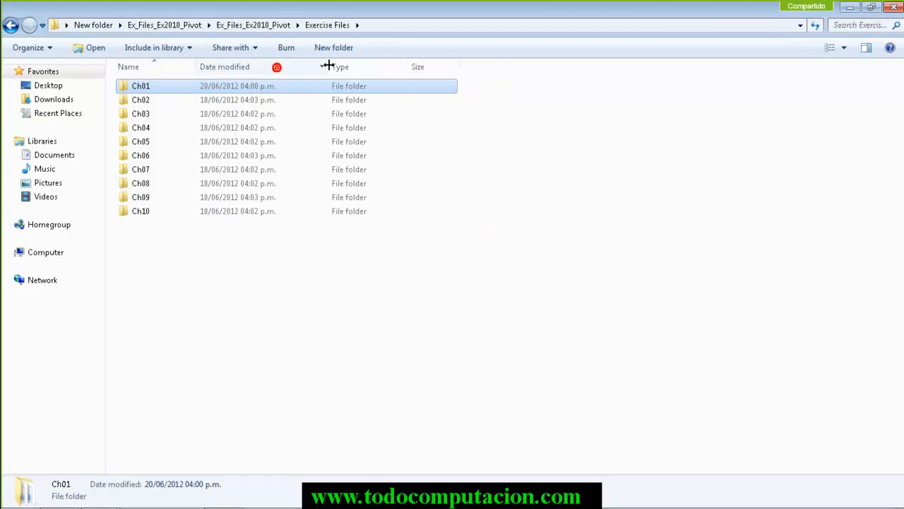
double_click(148, 86)
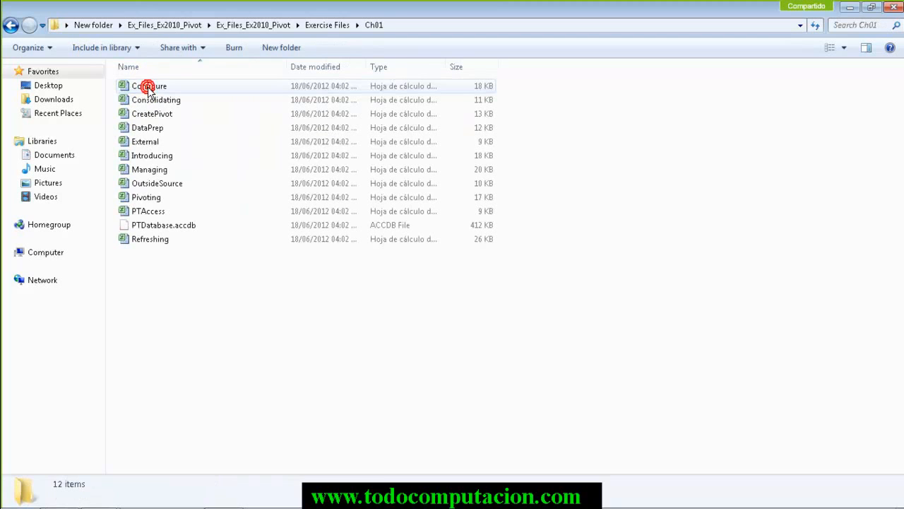
double_click(149, 88)
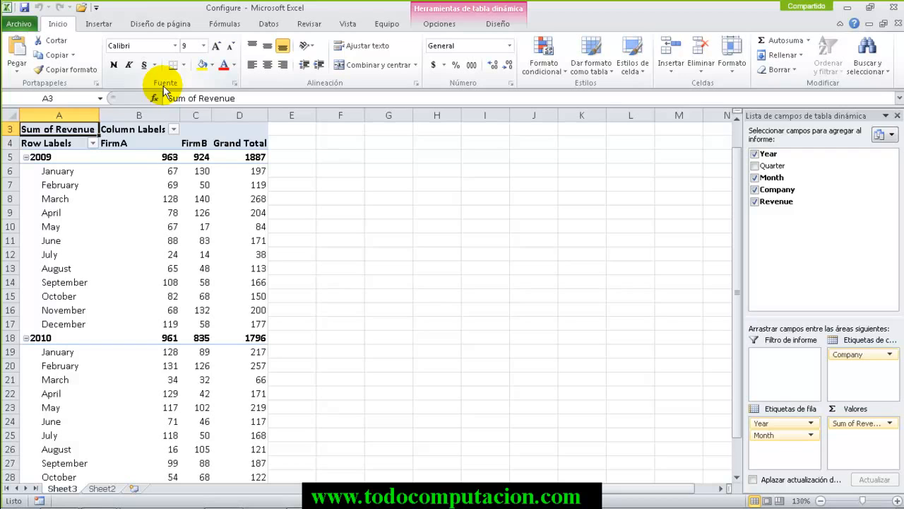
- Compare the available pivot table tools and field list with a cell outside the pivot table selected versus one inside it
left_click(336, 176)
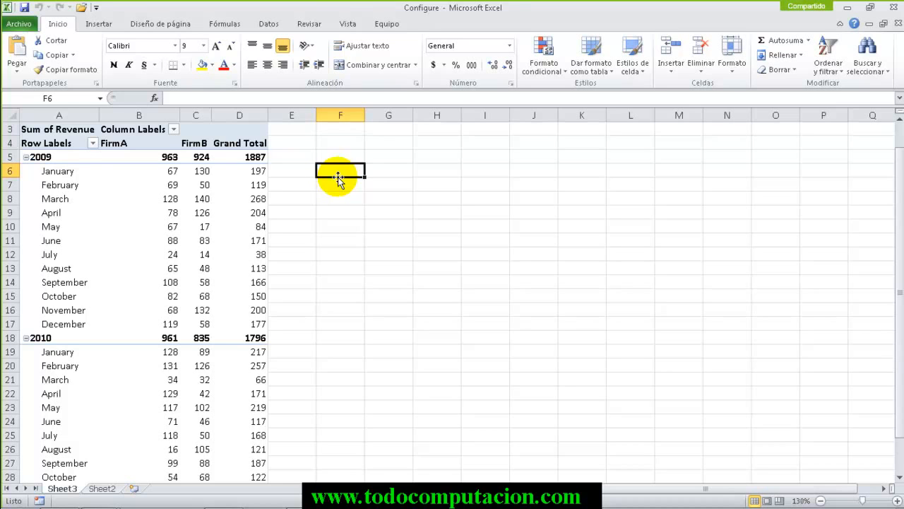
mouse_move(240, 151)
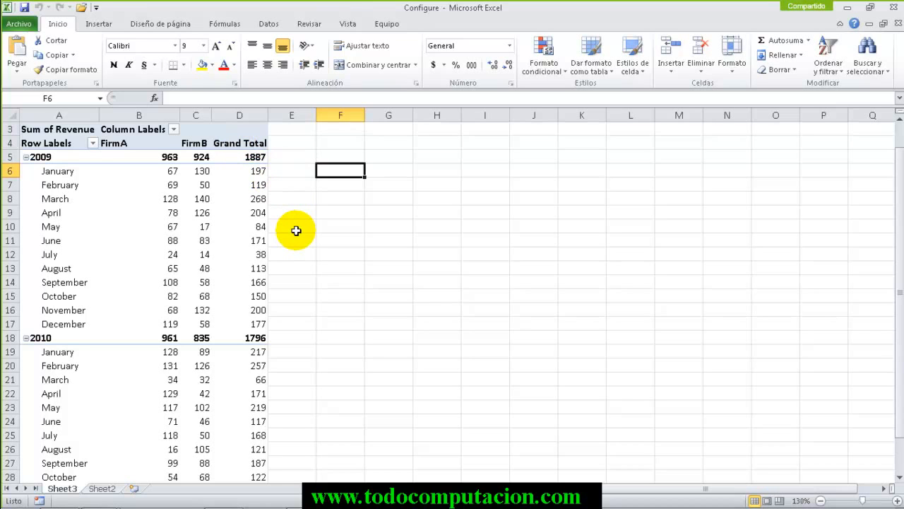
left_click(39, 131)
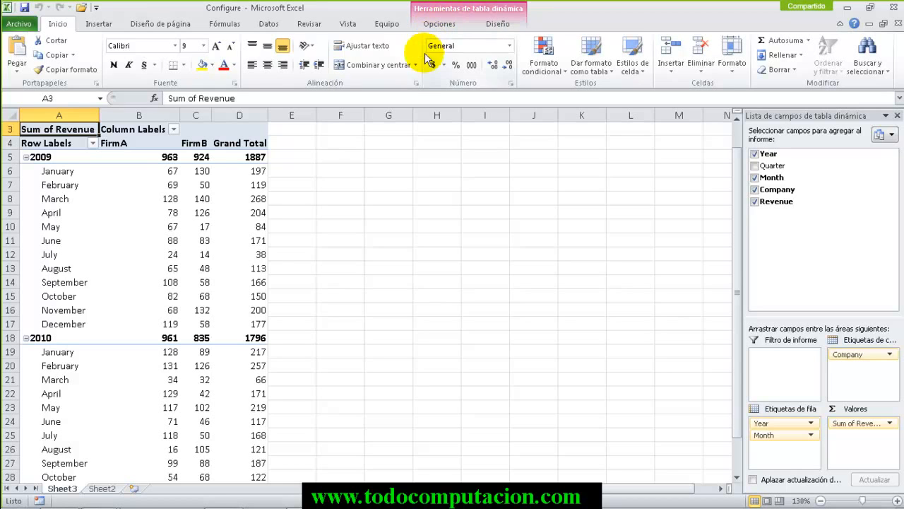
left_click(397, 160)
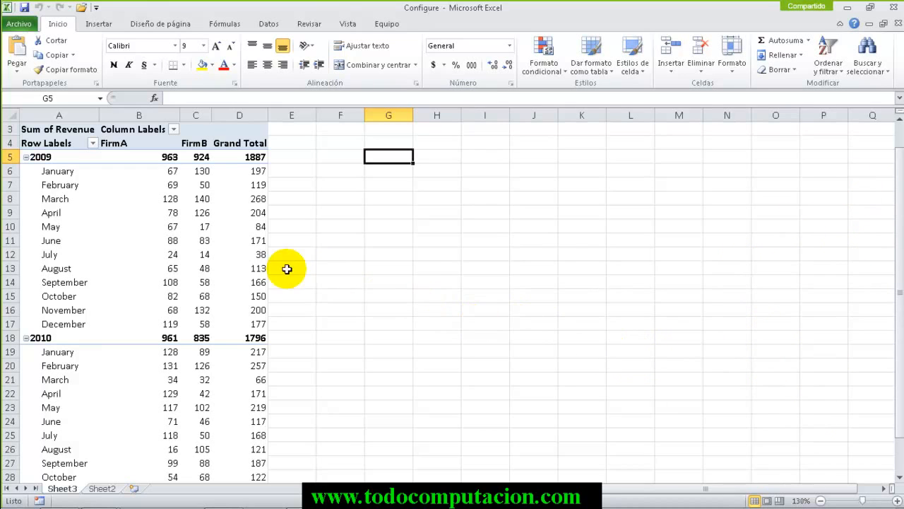
- Pivot the table by moving Company to the row labels, and Year and Month to the column labels
left_click(73, 200)
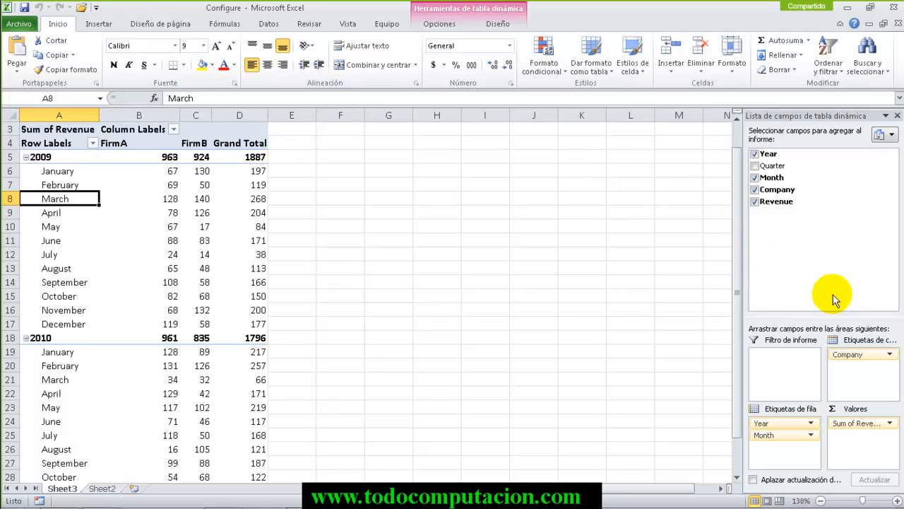
left_click_drag(851, 359, 775, 452)
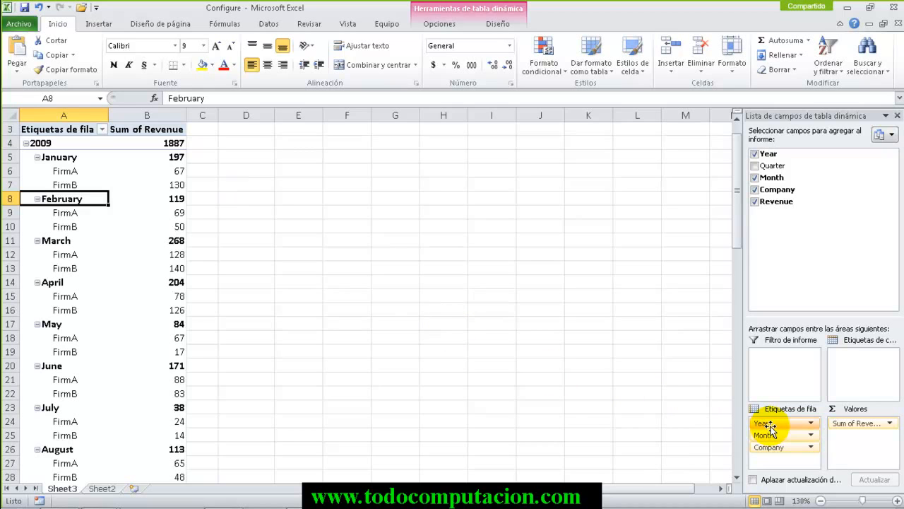
left_click_drag(770, 426, 849, 358)
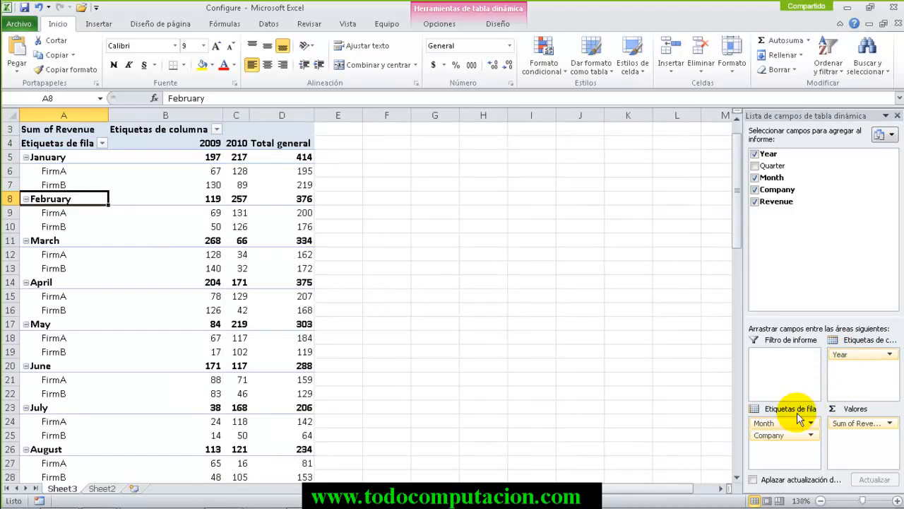
left_click_drag(767, 426, 859, 372)
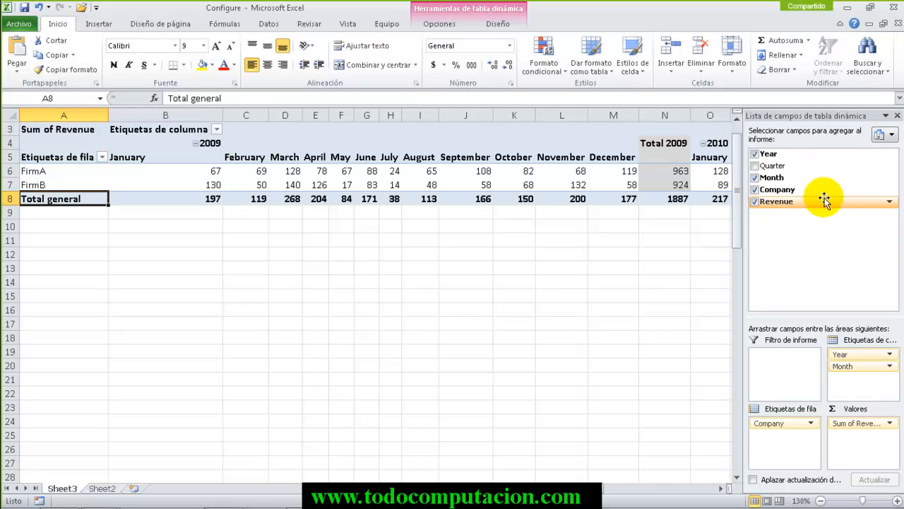
- Close the pivot table field list and reduce the sheet zoom to 90%
left_click(896, 117)
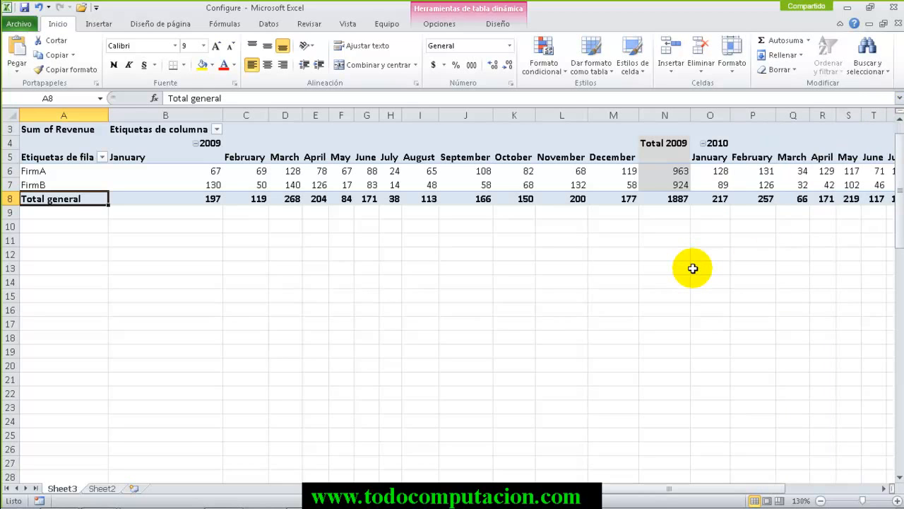
left_click(823, 501)
left_click(823, 501)
left_click(823, 501)
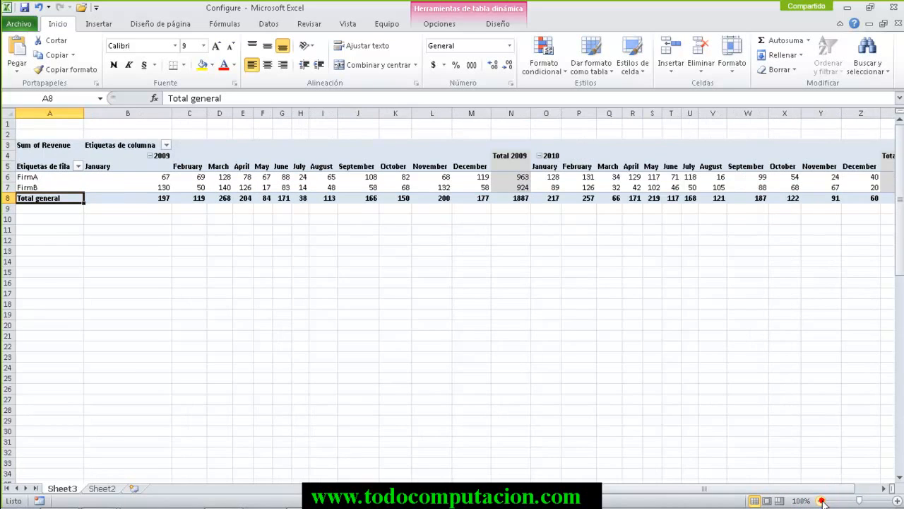
left_click(822, 501)
left_click(823, 501)
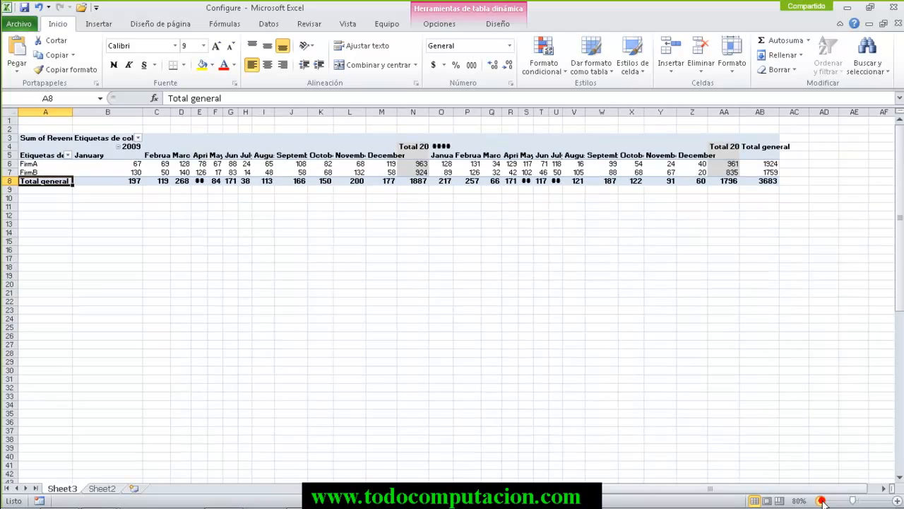
left_click(897, 501)
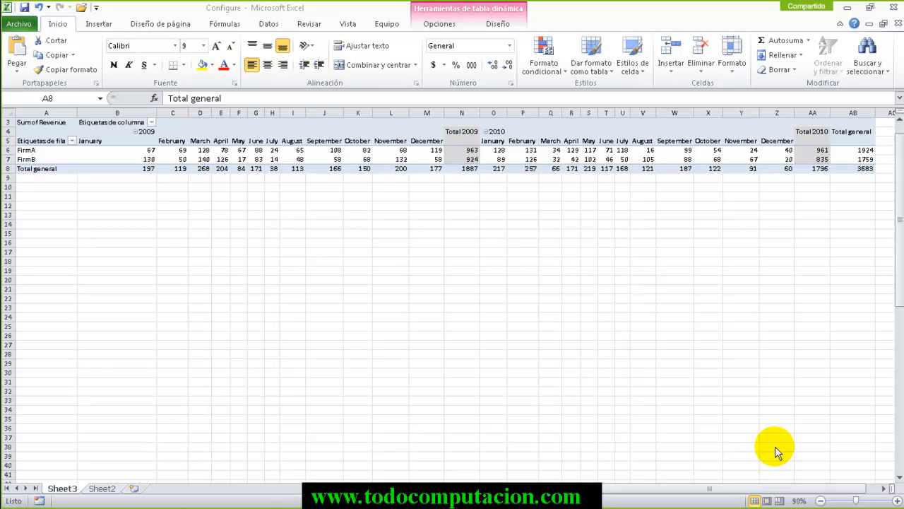
- Display the pivot table field list again
left_click(436, 28)
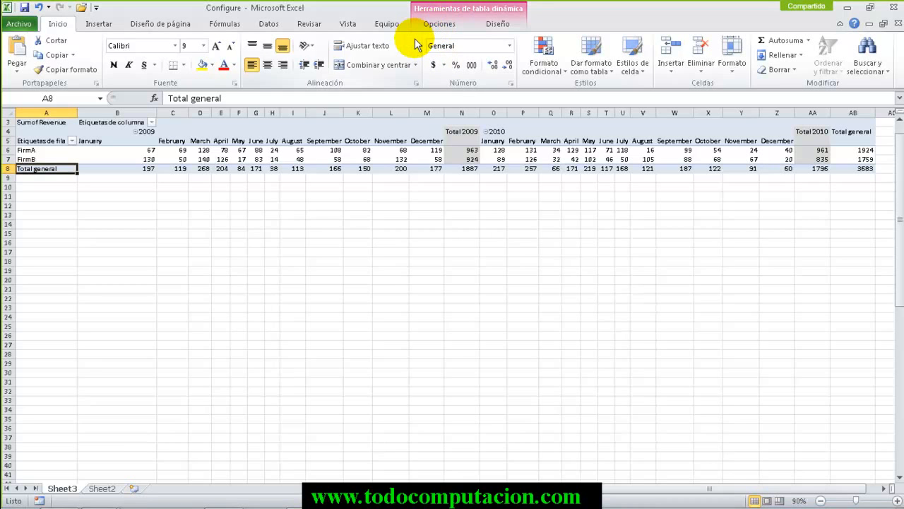
left_click(431, 27)
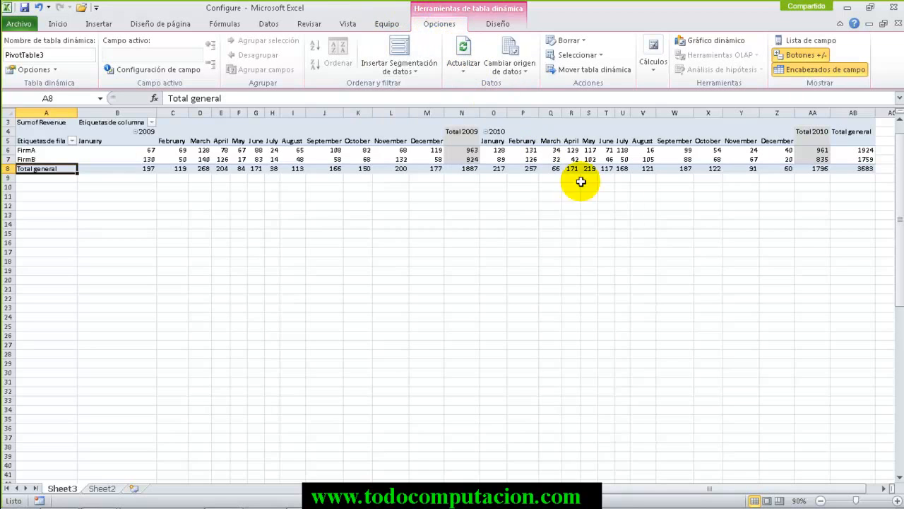
left_click(806, 41)
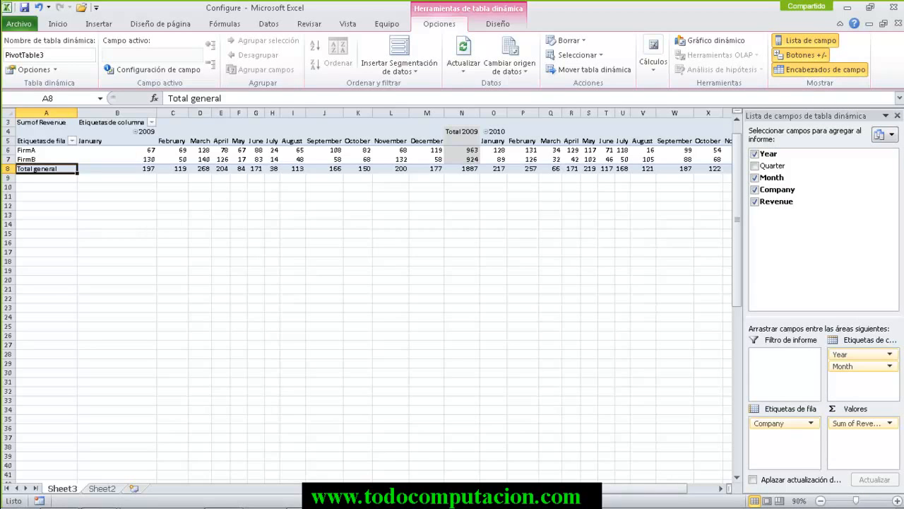
- Rearrange the pivot table with Year above Month in the row labels and Company in the column labels
left_click_drag(845, 366, 777, 443)
left_click_drag(840, 355, 788, 452)
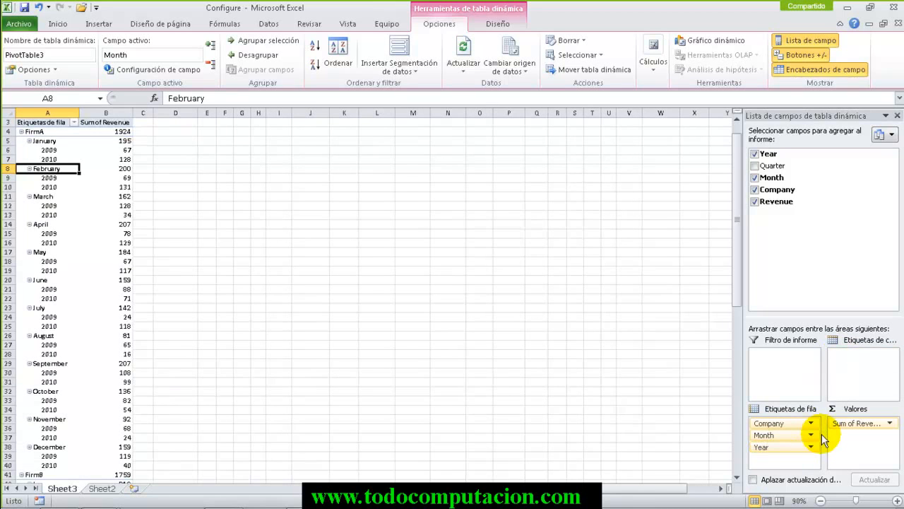
left_click_drag(768, 447, 773, 434)
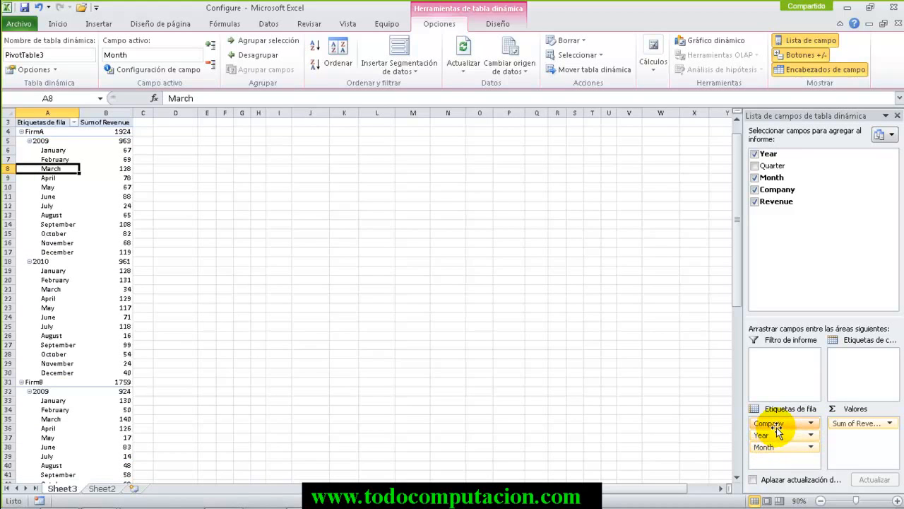
left_click_drag(777, 427, 849, 355)
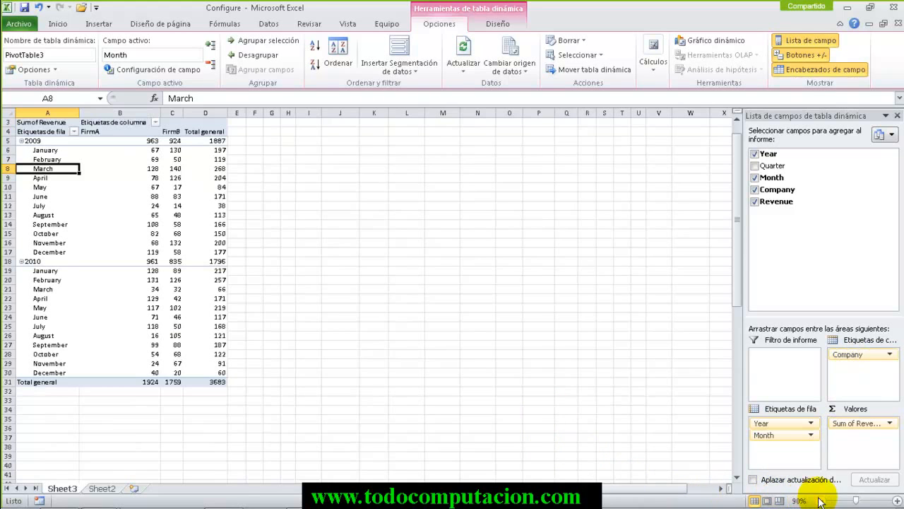
- Enlarge the sheet zoom to 130% and show the pivot table from its first row
left_click(897, 500)
left_click(897, 500)
left_click(897, 501)
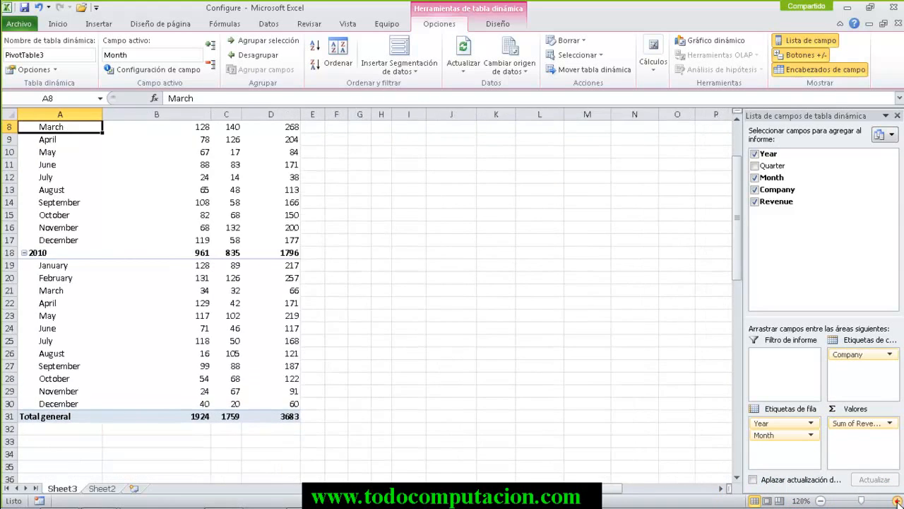
left_click(896, 500)
left_click_drag(732, 241, 730, 201)
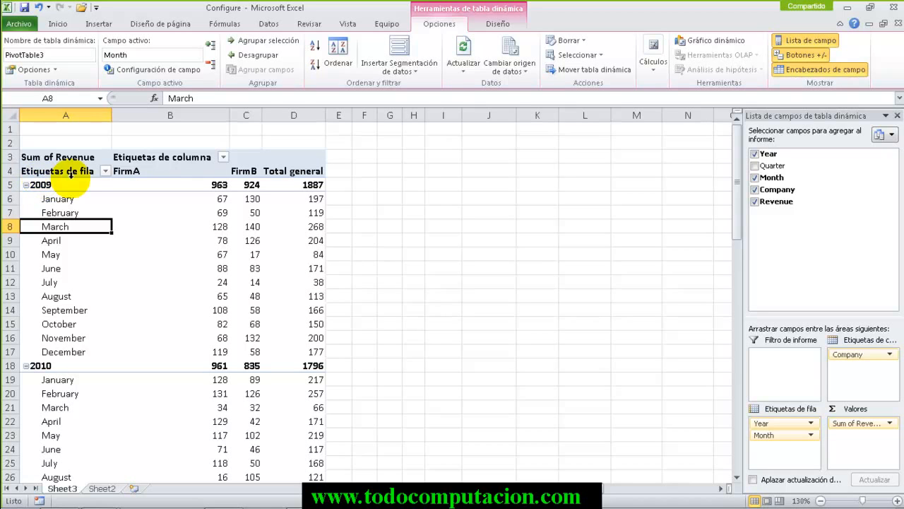
- Collapse and re-expand the 2009 group, and toggle the pivot table's +/- buttons off and on again
left_click(25, 185)
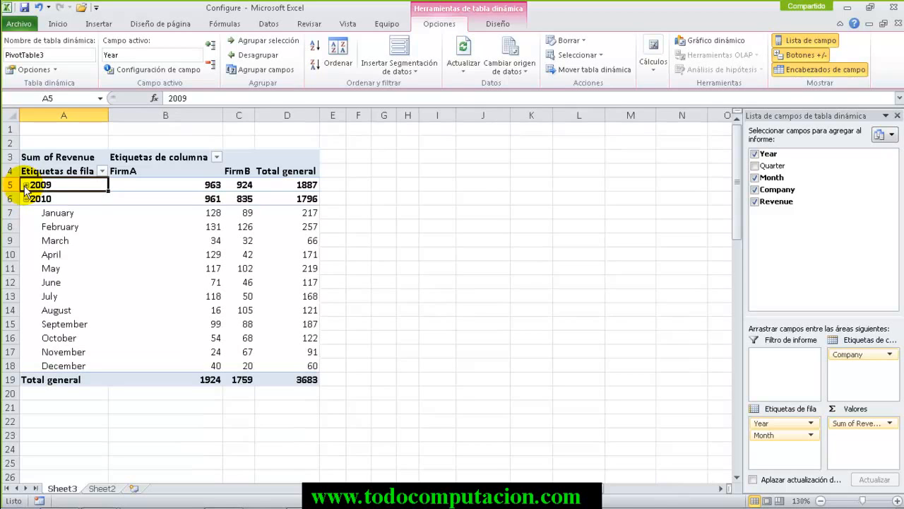
left_click(26, 186)
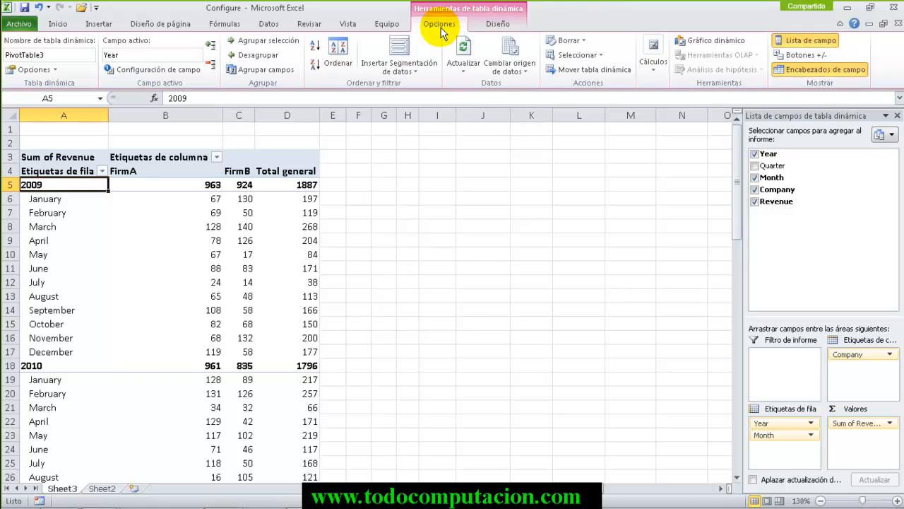
left_click(792, 57)
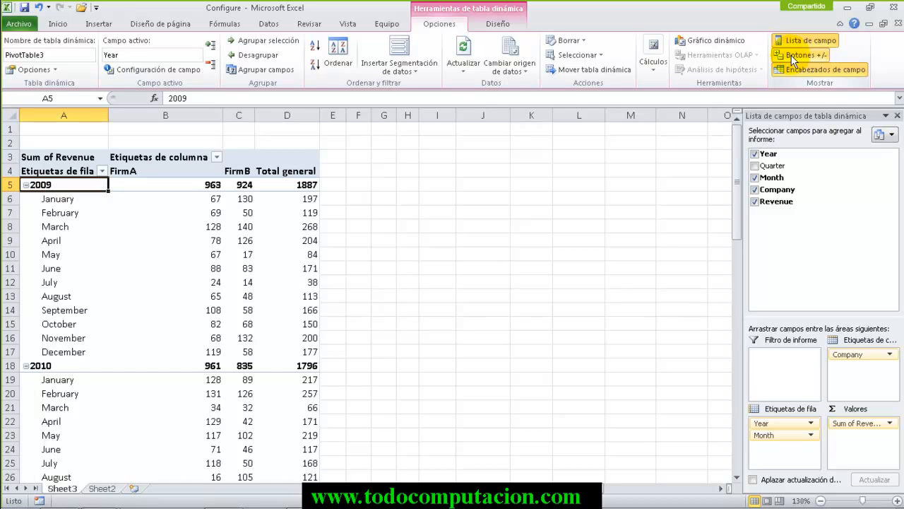
left_click(792, 57)
left_click(791, 55)
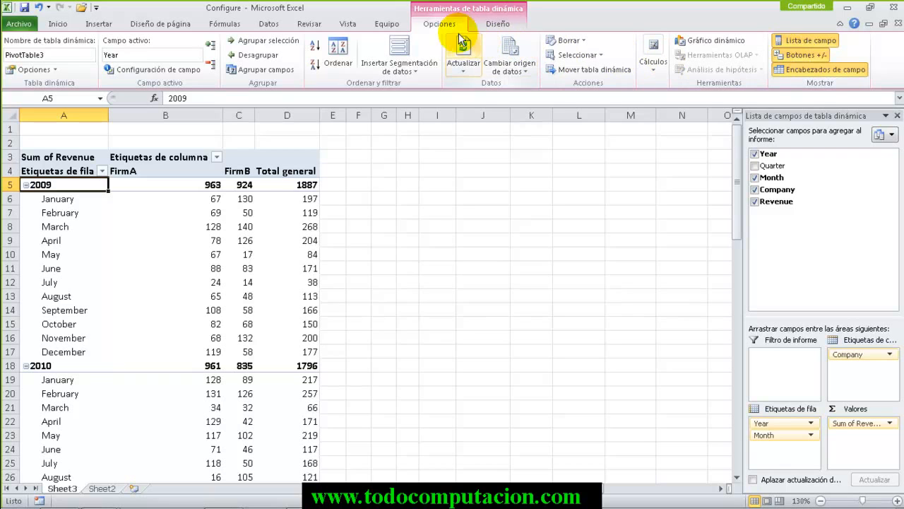
- Hide the pivot table's field headers
left_click(443, 26)
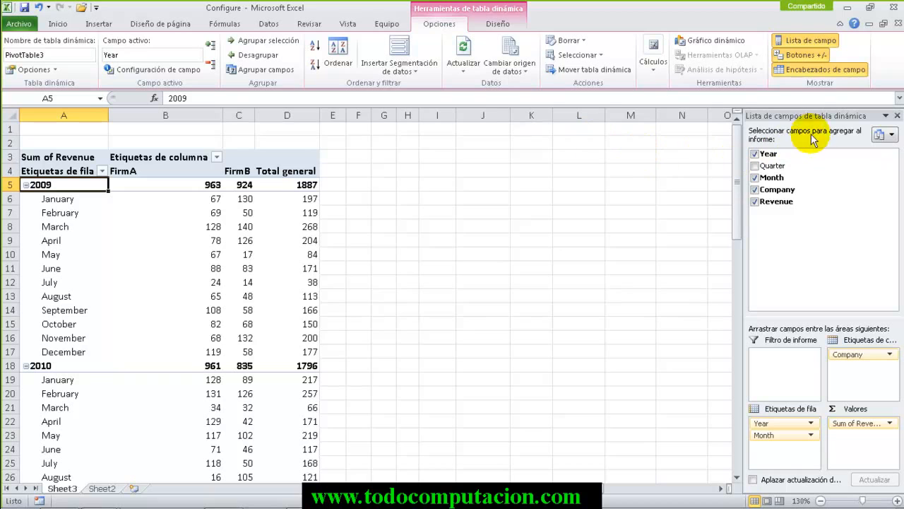
left_click(818, 71)
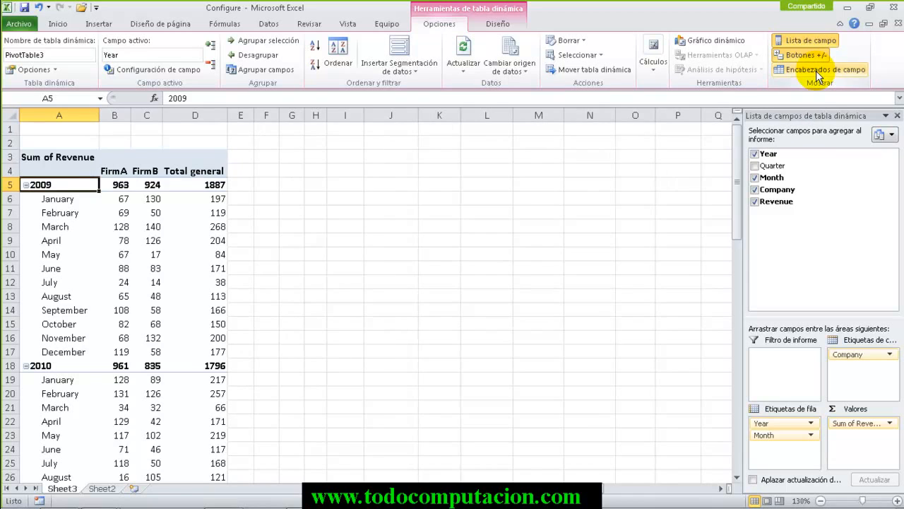
- Show the pivot table's field headers again and close the Configure workbook without saving
left_click(818, 71)
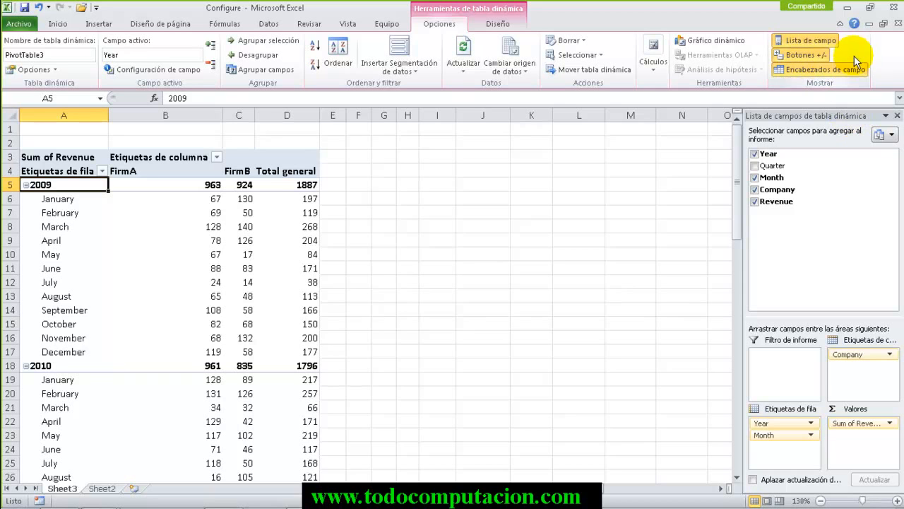
left_click(893, 8)
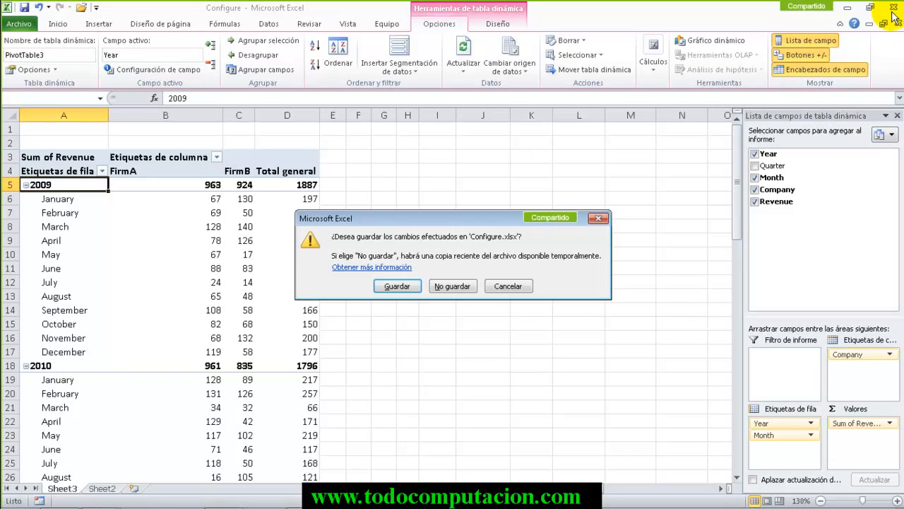
left_click(456, 286)
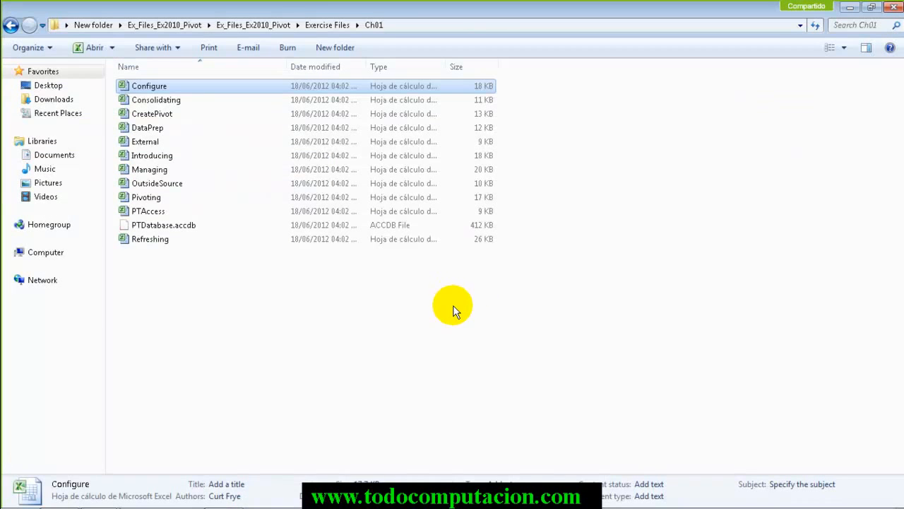
- Open the External workbook from the Ch01 folder and enable editing in it
double_click(145, 142)
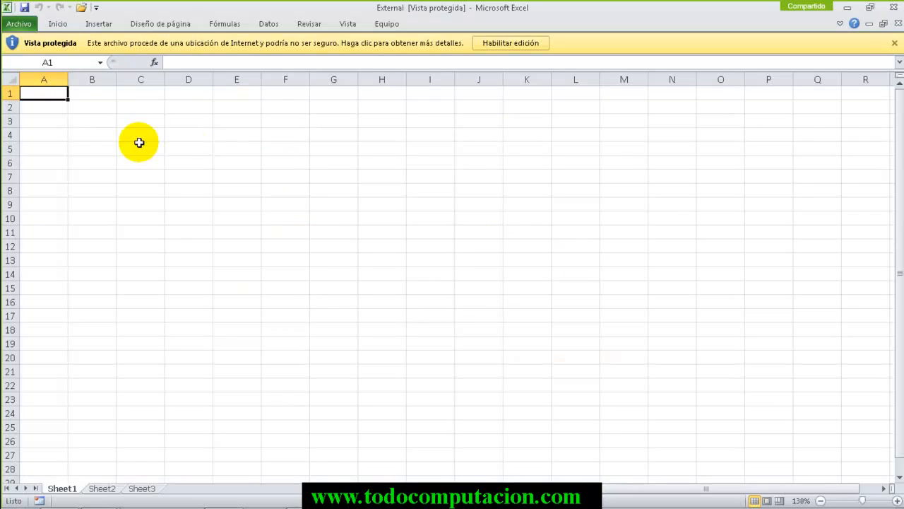
left_click(503, 45)
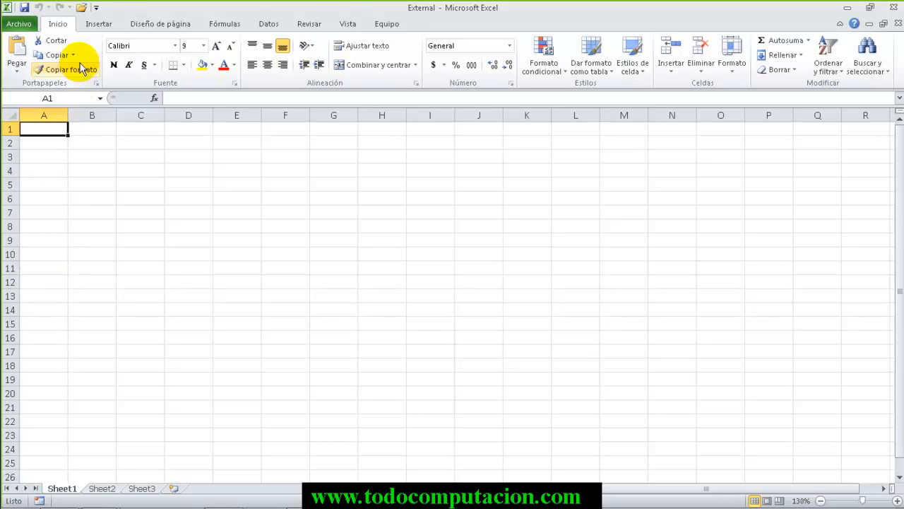
- Start a new pivot table that uses an external data source and browse for more connection files
left_click(92, 28)
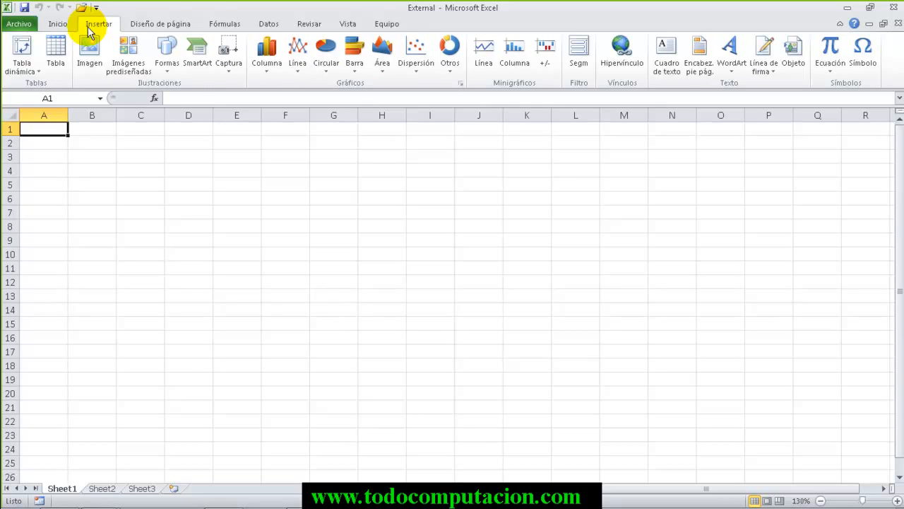
left_click(22, 53)
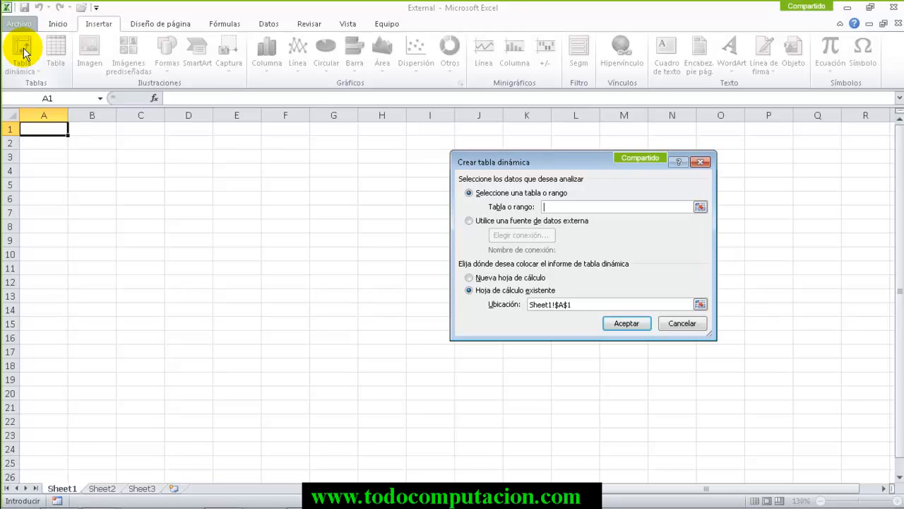
left_click(469, 221)
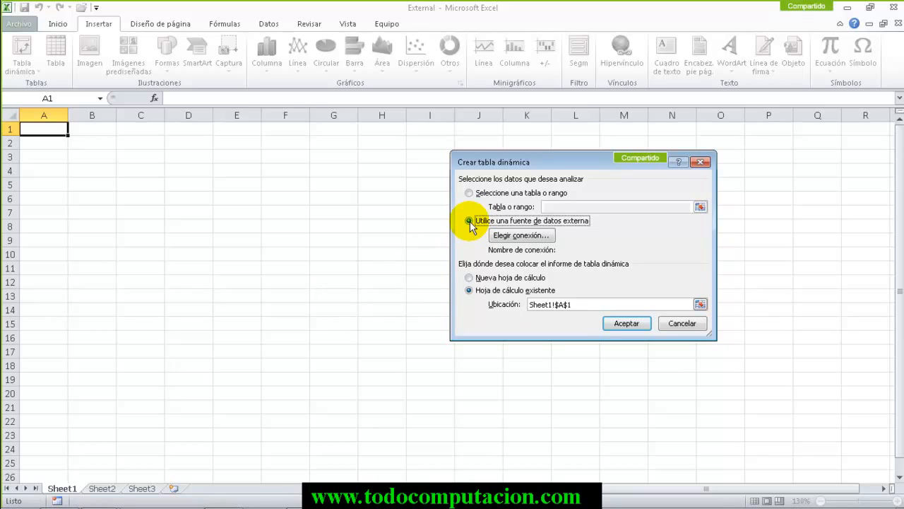
left_click(519, 235)
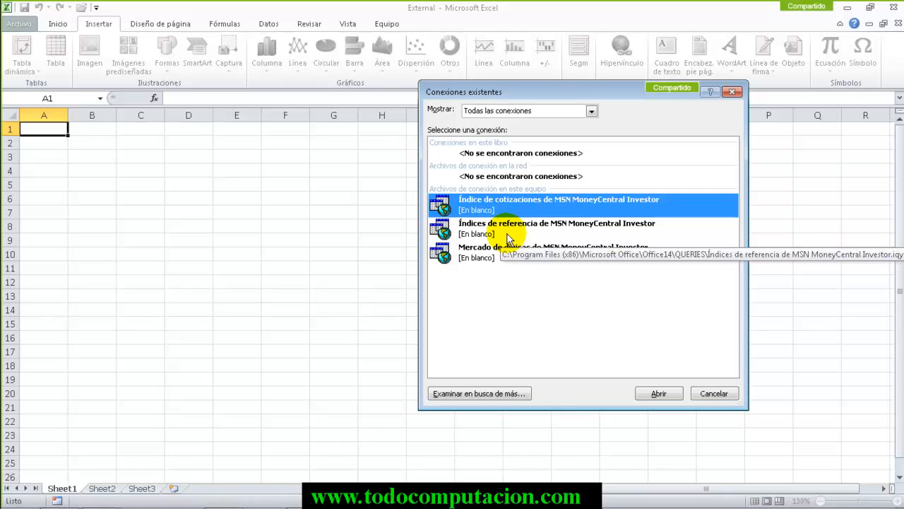
key("alt+e")
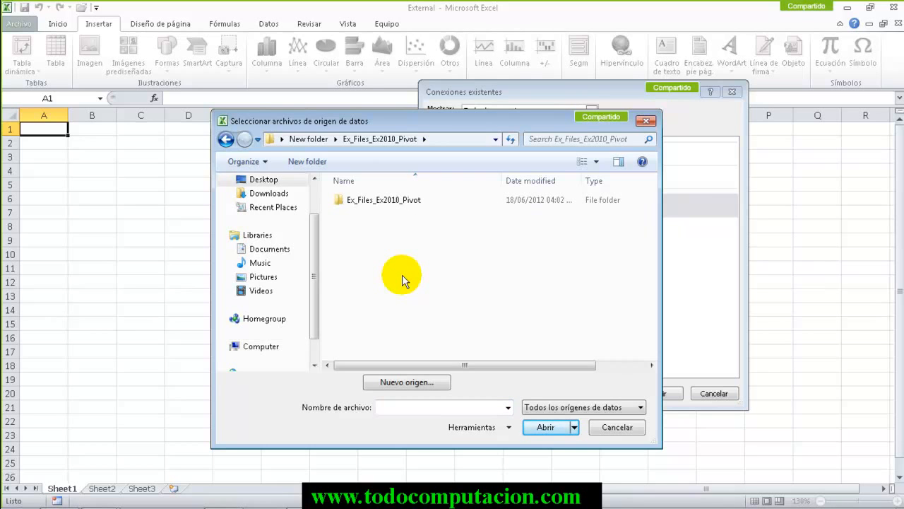
- Choose the Sheet2$ table of the OutsideSource workbook in Exercise Files > Ch01 as the connection, with column headers in the first row
double_click(399, 202)
left_click(380, 203)
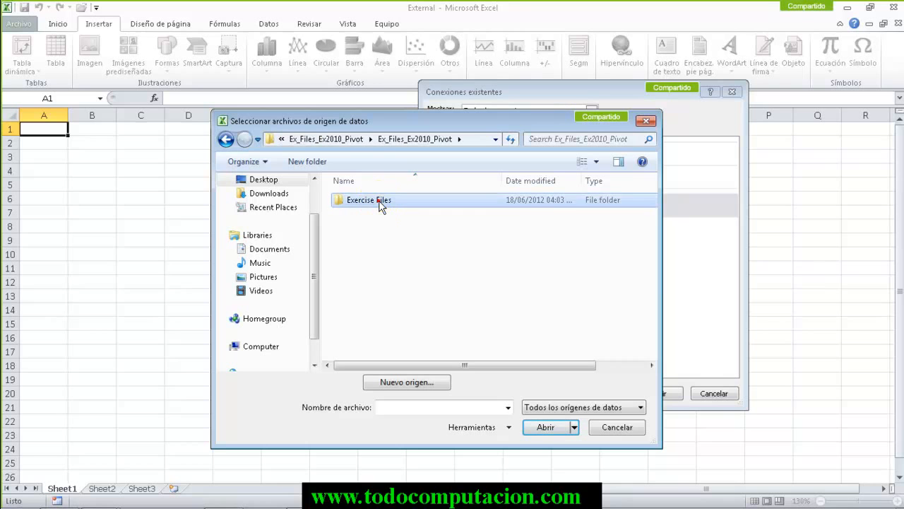
double_click(380, 200)
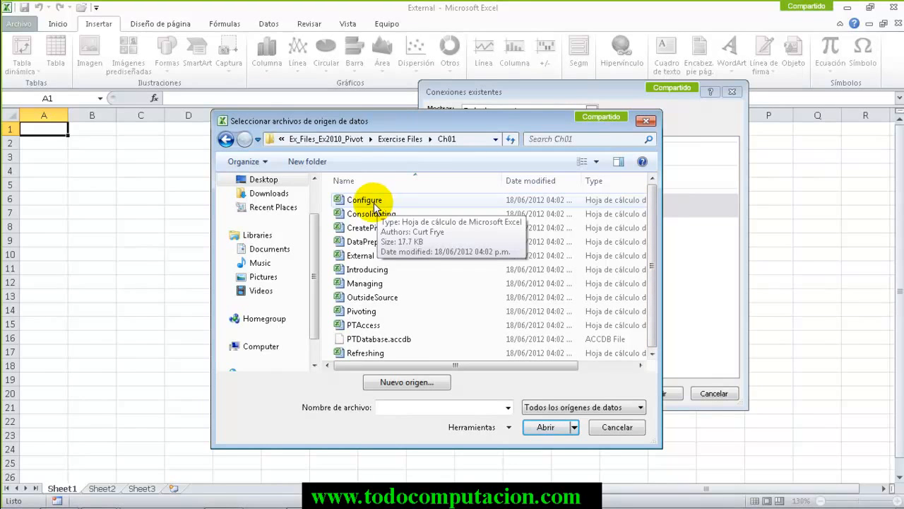
double_click(387, 298)
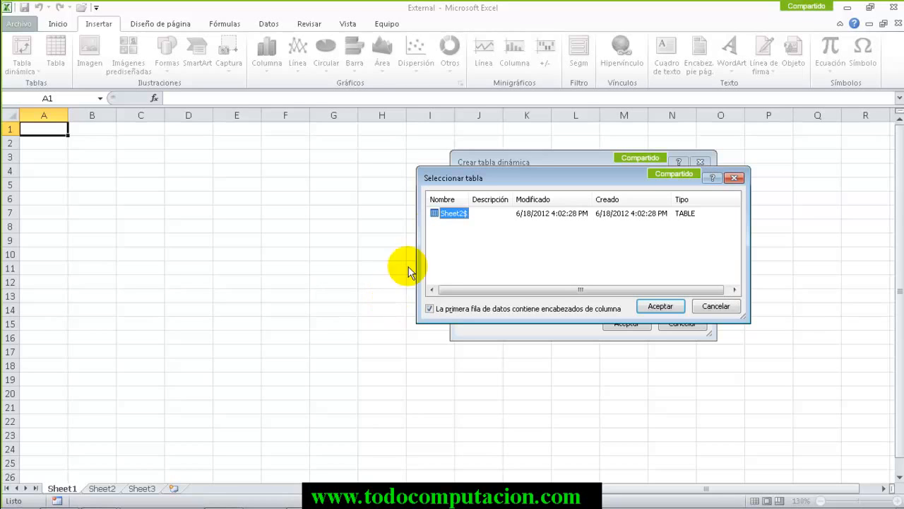
left_click(661, 306)
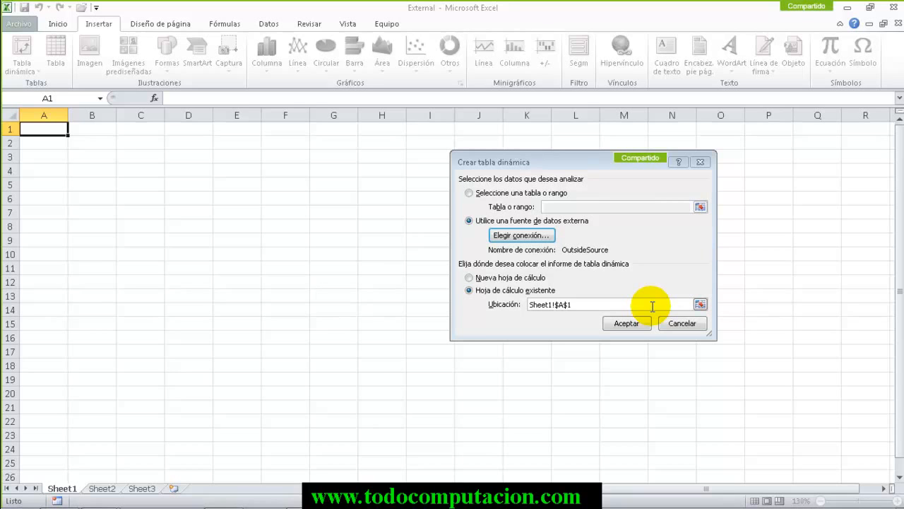
- Create the pivot table on the existing worksheet at Sheet1!$A$1
left_click(554, 304)
double_click(572, 303)
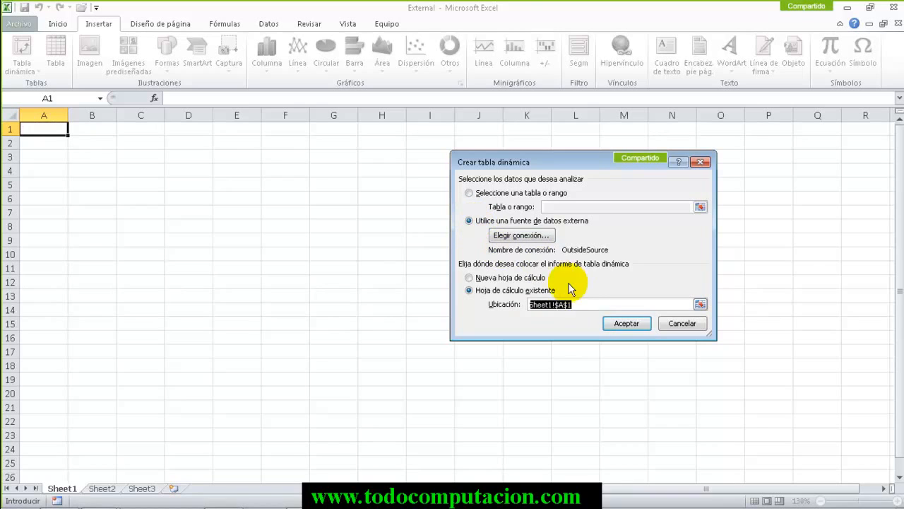
left_click(607, 322)
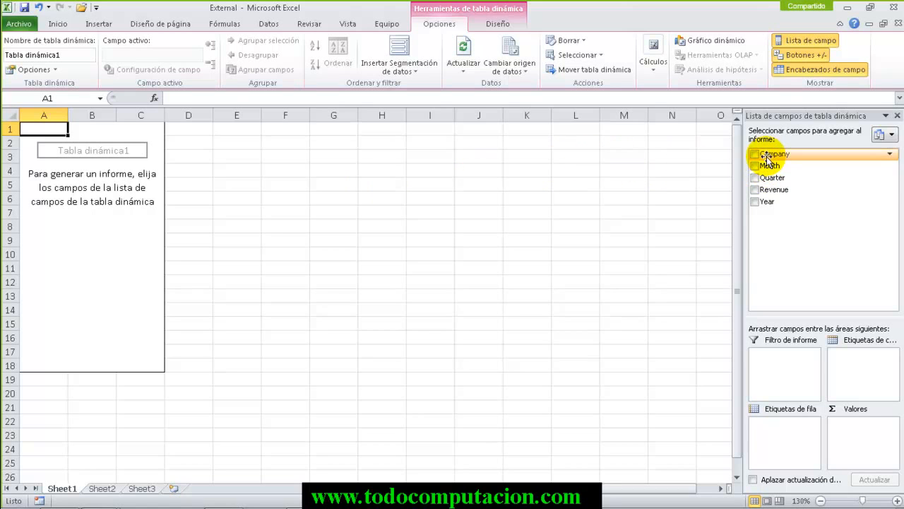
- Lay out the pivot table with Company as column labels, Year above Quarter as row labels, and Revenue as values
left_click_drag(769, 159, 854, 355)
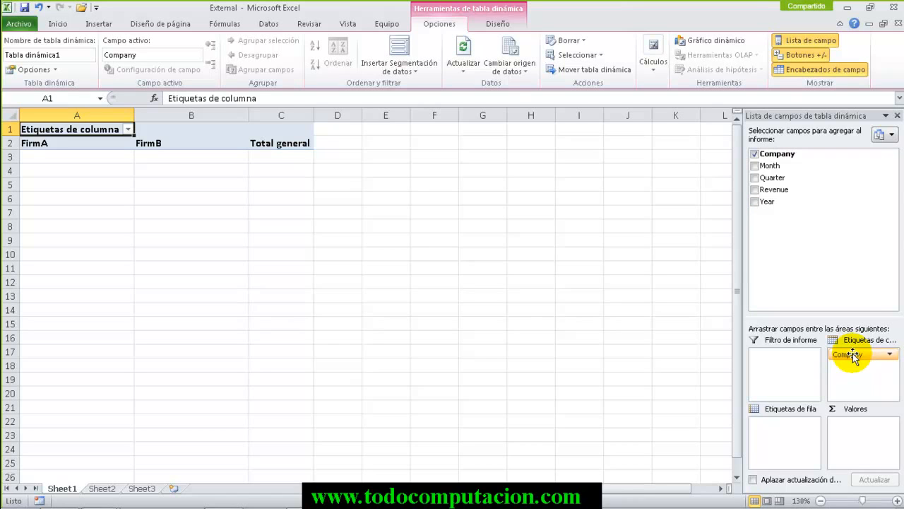
left_click_drag(767, 202, 773, 424)
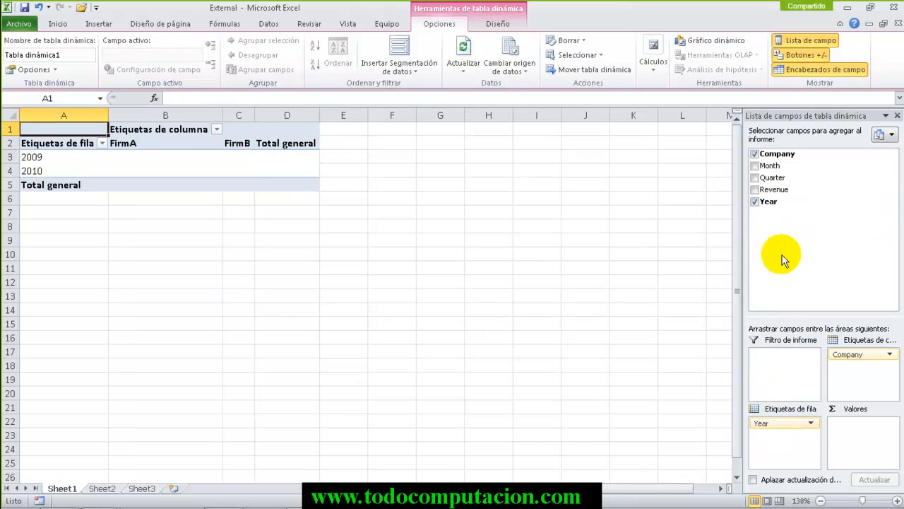
left_click_drag(777, 178, 782, 439)
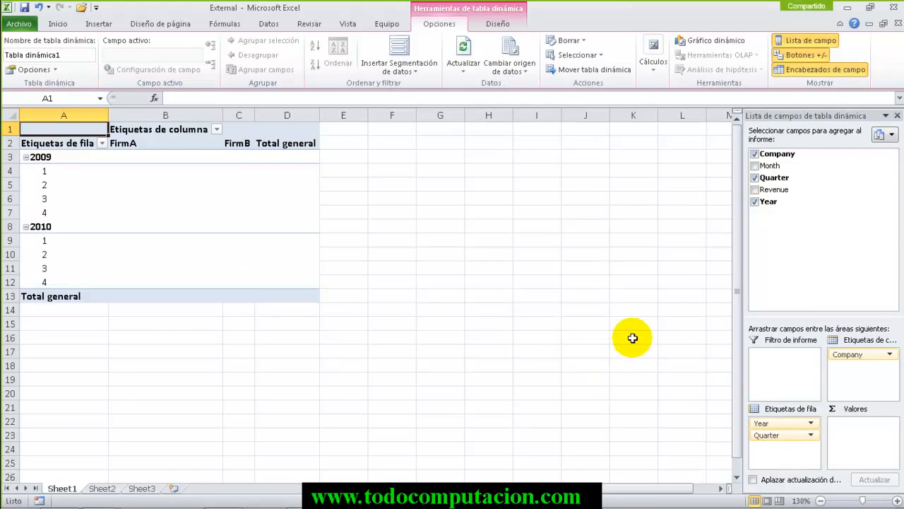
left_click_drag(774, 193, 852, 427)
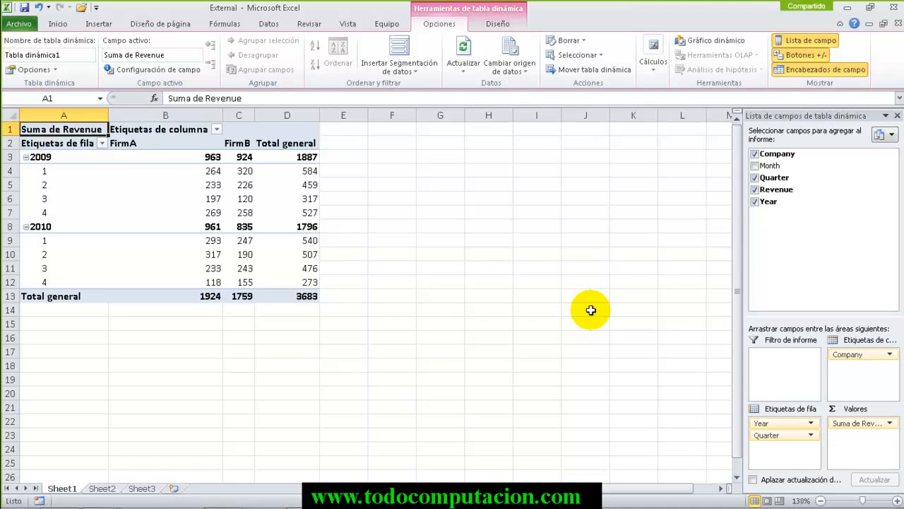
- Try to open the OutsideSource workbook from the Ch01 folder in Windows Explorer
mouse_move(20, 505)
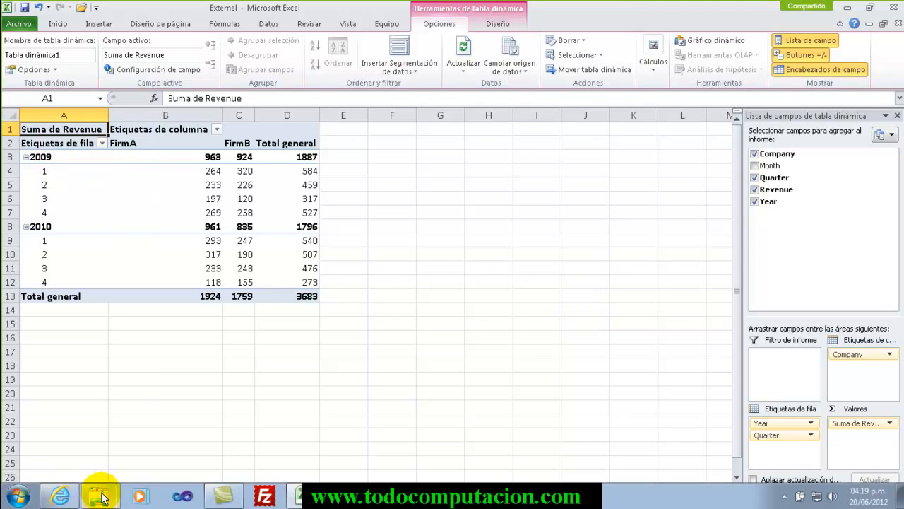
mouse_move(102, 497)
left_click(93, 469)
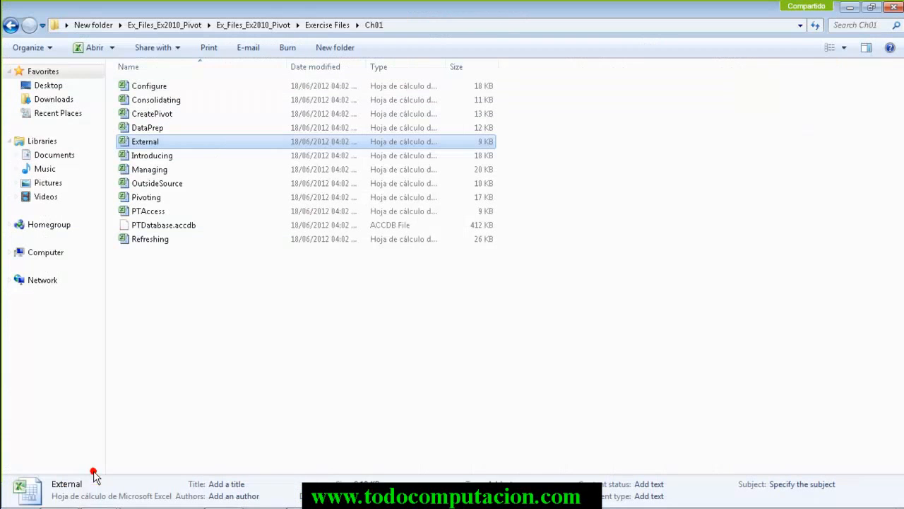
left_click(175, 186)
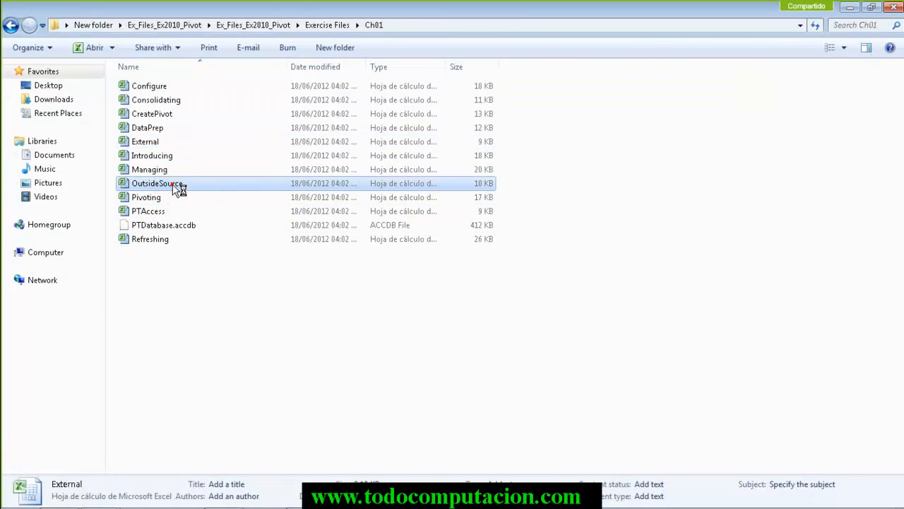
double_click(175, 186)
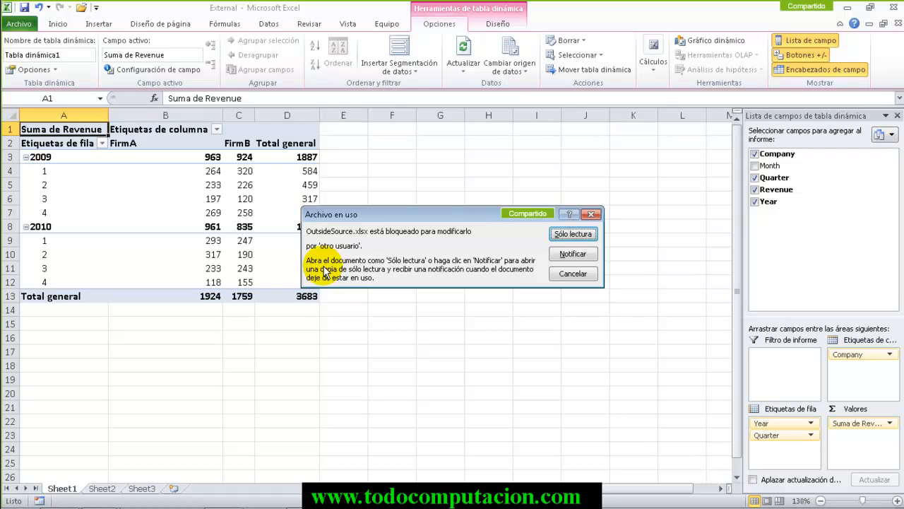
left_click(590, 213)
mouse_move(242, 246)
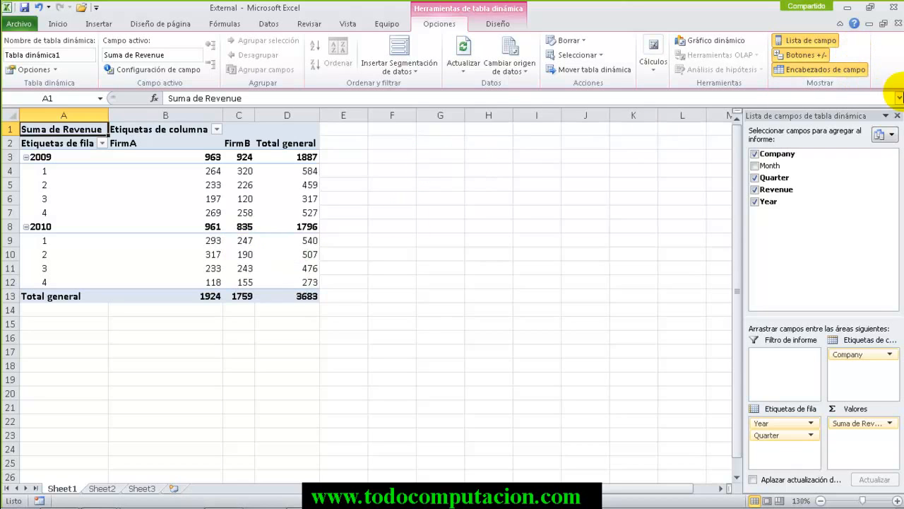
key("alt+Tab")
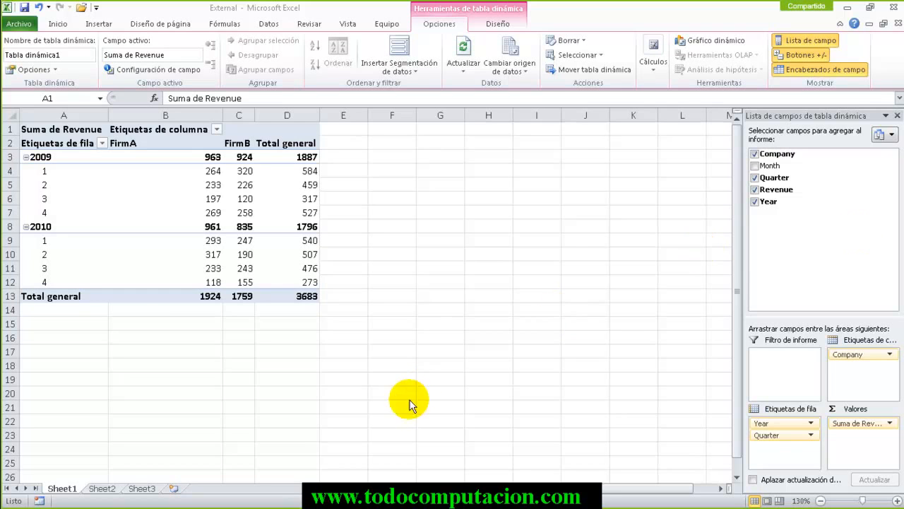
key("ctrl+c")
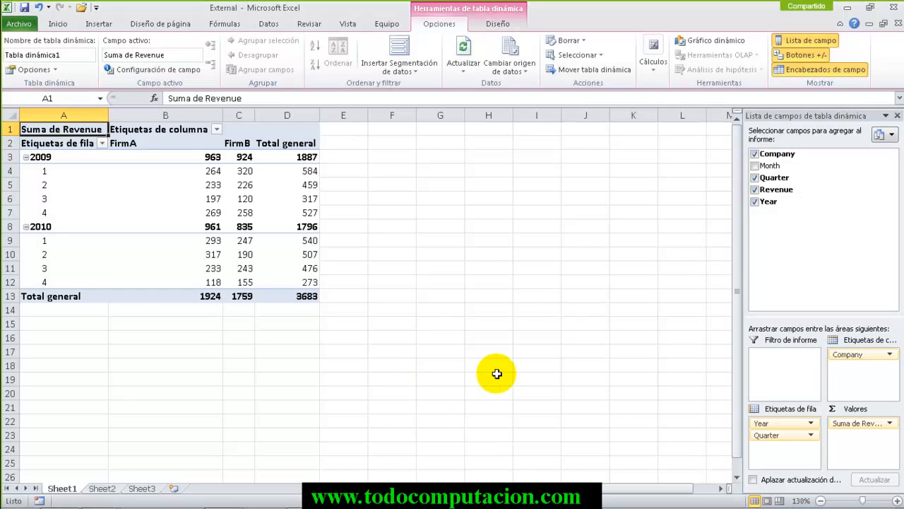
- Select cell H19 outside the pivot table and close the External workbook without saving
left_click(496, 373)
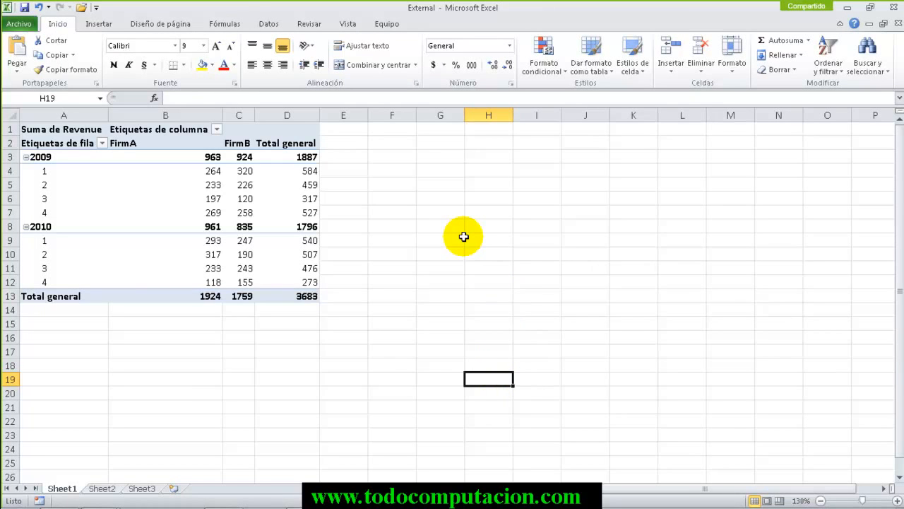
left_click(896, 25)
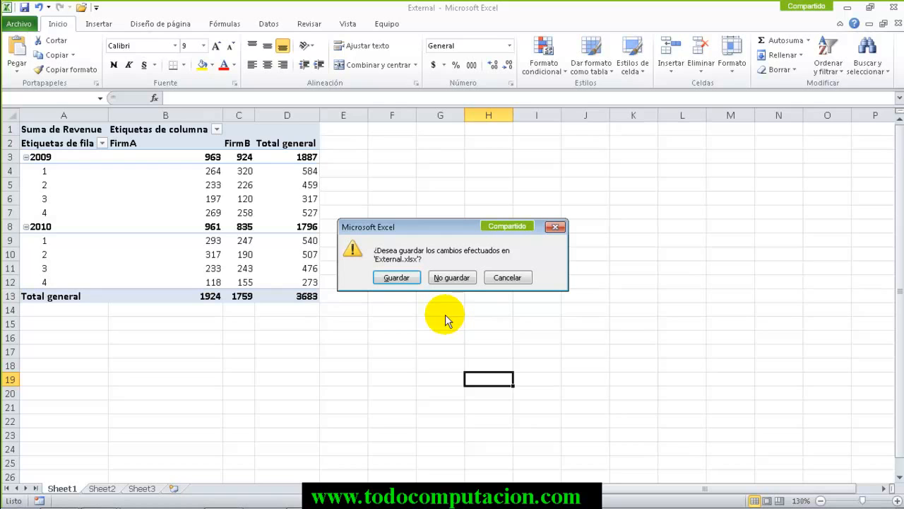
left_click(452, 277)
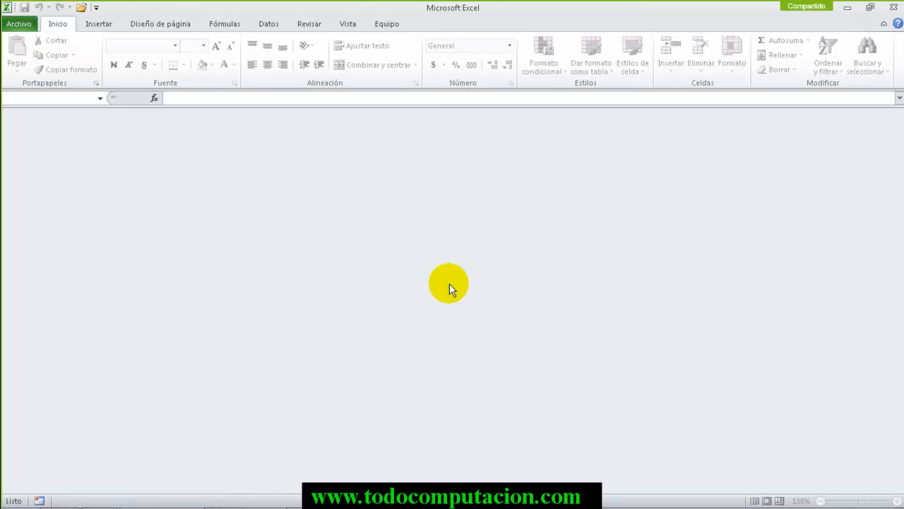
- Open the OutsideSource workbook from Windows Explorer with editing enabled to view its source data, and close it
left_click(99, 496)
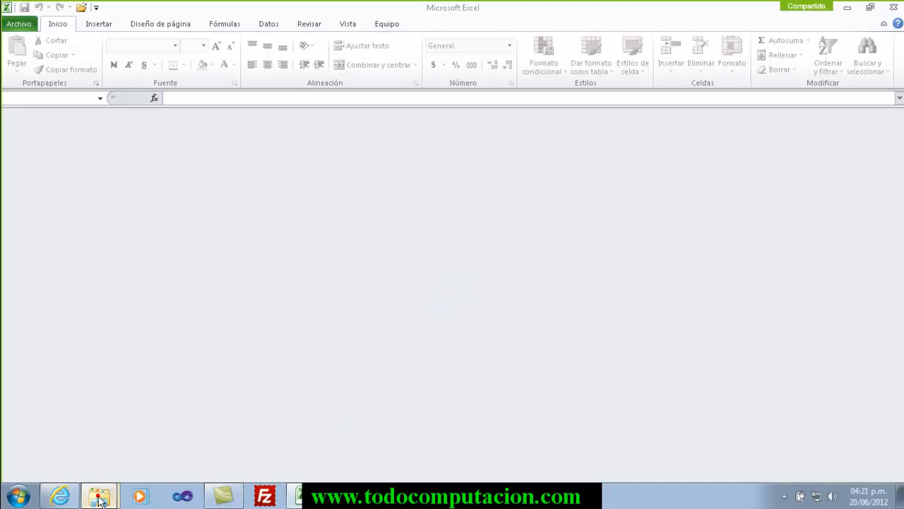
left_click(101, 466)
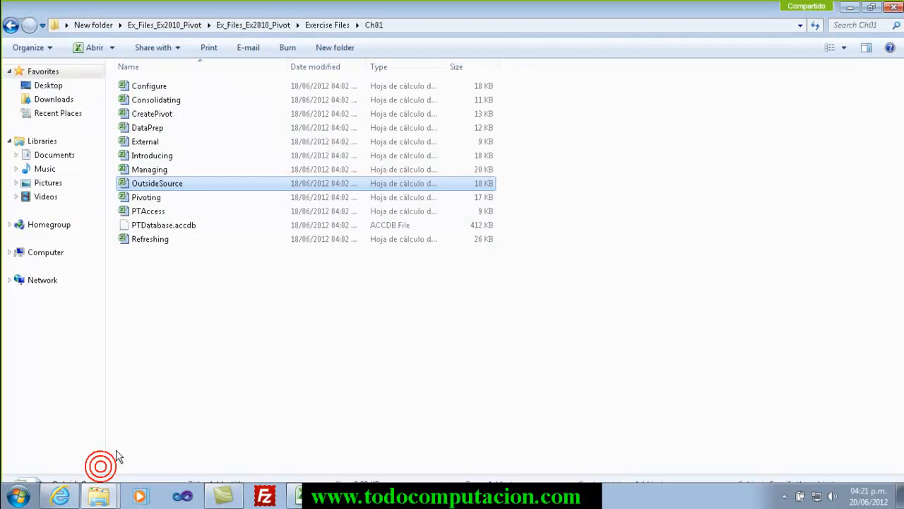
double_click(177, 185)
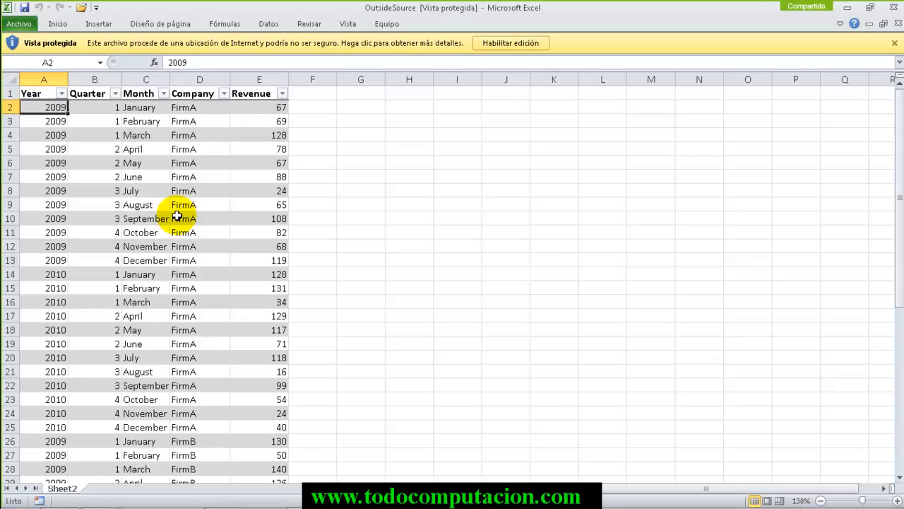
left_click(487, 43)
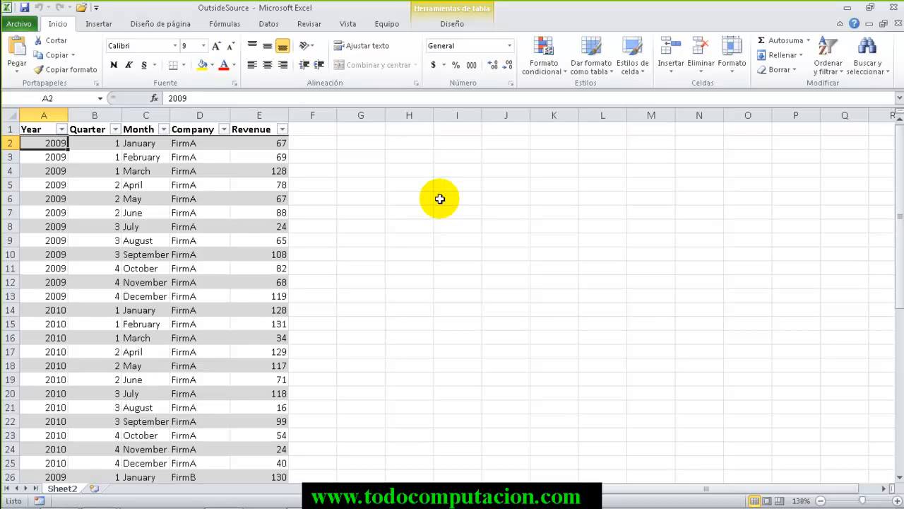
left_click(894, 7)
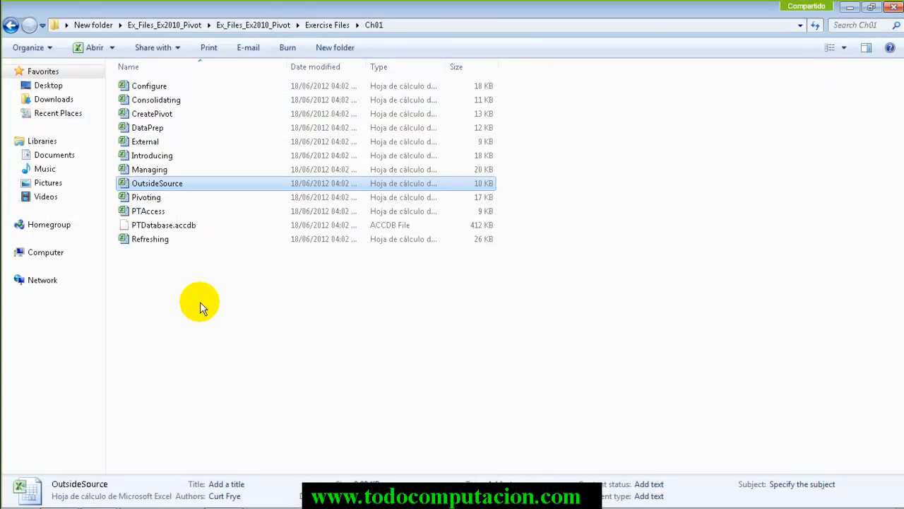
- Open the PTAccess workbook with editing enabled and begin a pivot table that uses an external data source, bringing up the existing connections
double_click(149, 213)
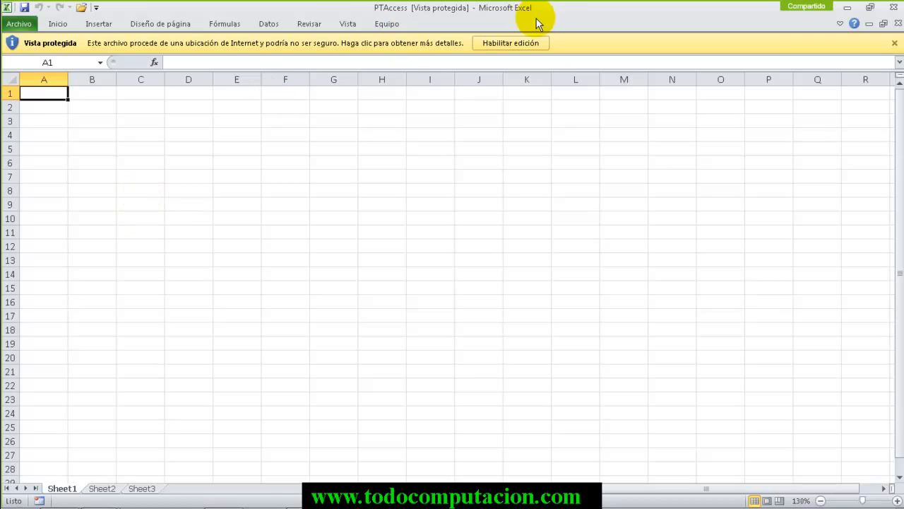
left_click(527, 48)
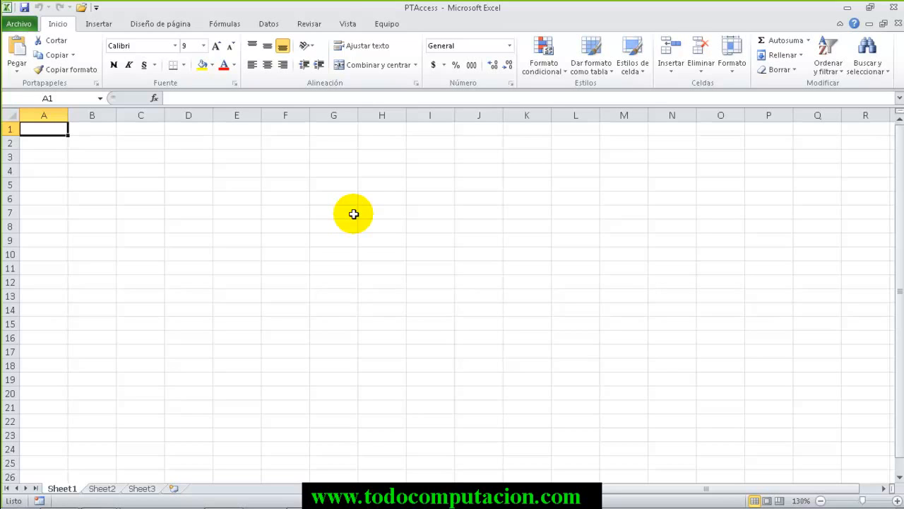
left_click(98, 24)
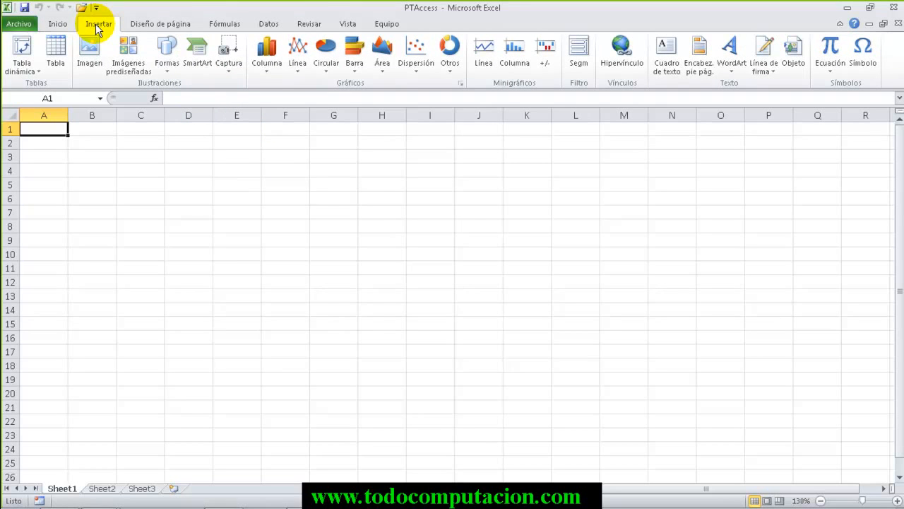
left_click(29, 46)
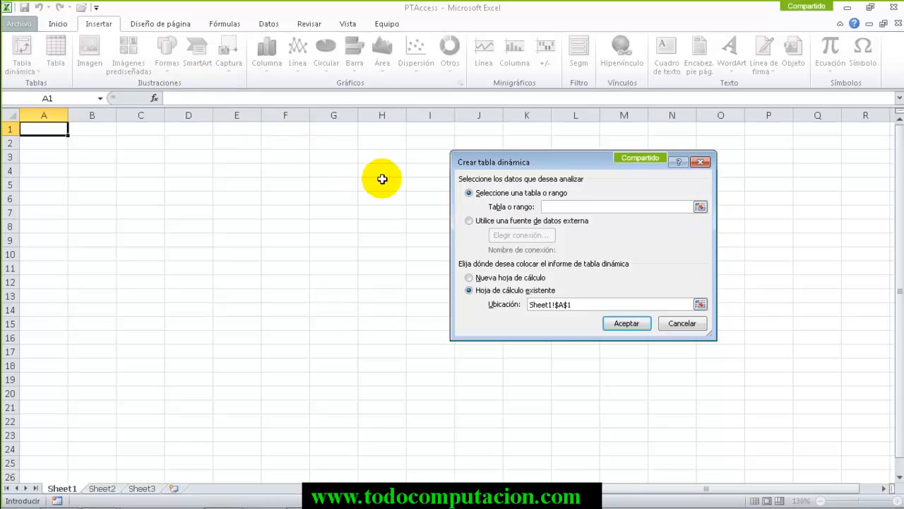
left_click(469, 221)
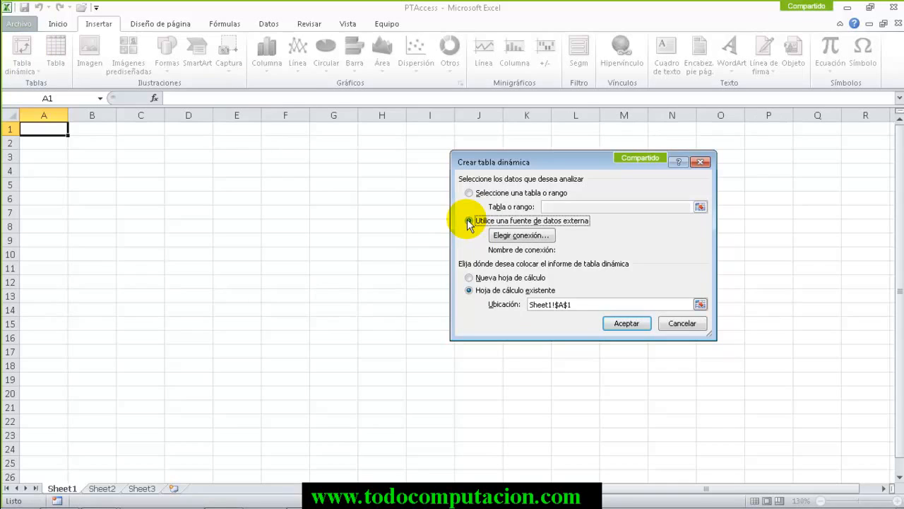
left_click(507, 235)
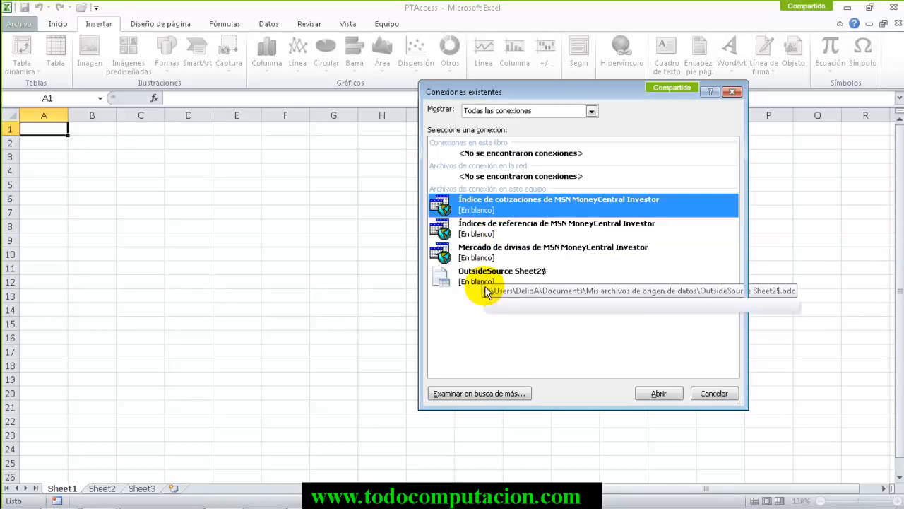
- Connect to PTDatabase.accdb in the Exercise Files Ch01 folder and create the pivot table at cell A1 of the existing Sheet1
left_click(480, 393)
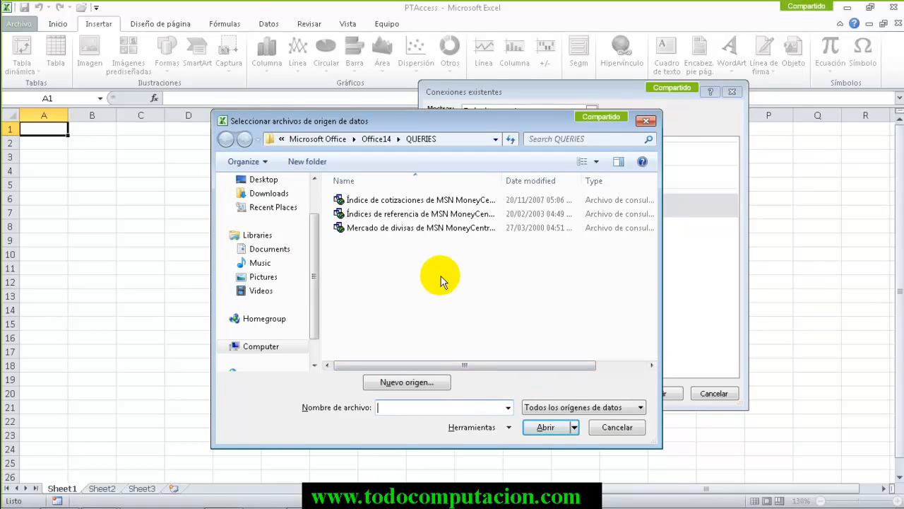
scroll(315, 257, "up", 3)
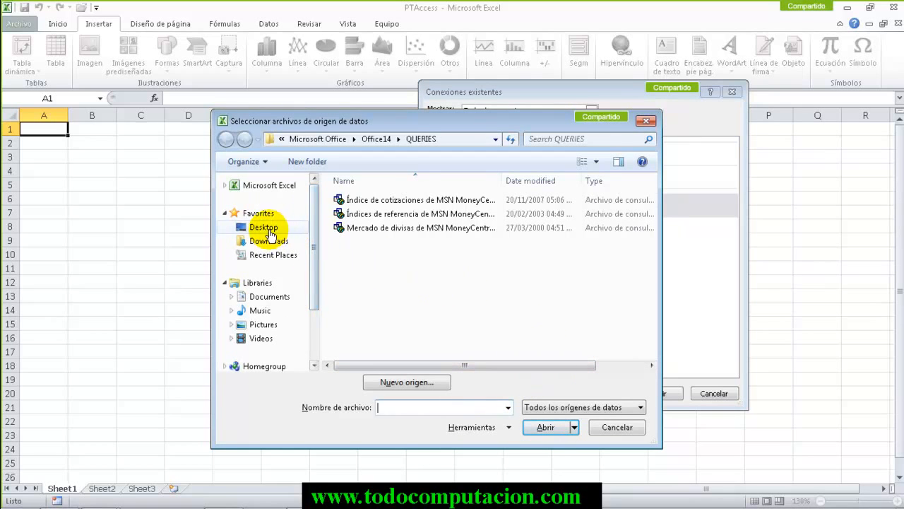
left_click(269, 227)
double_click(357, 203)
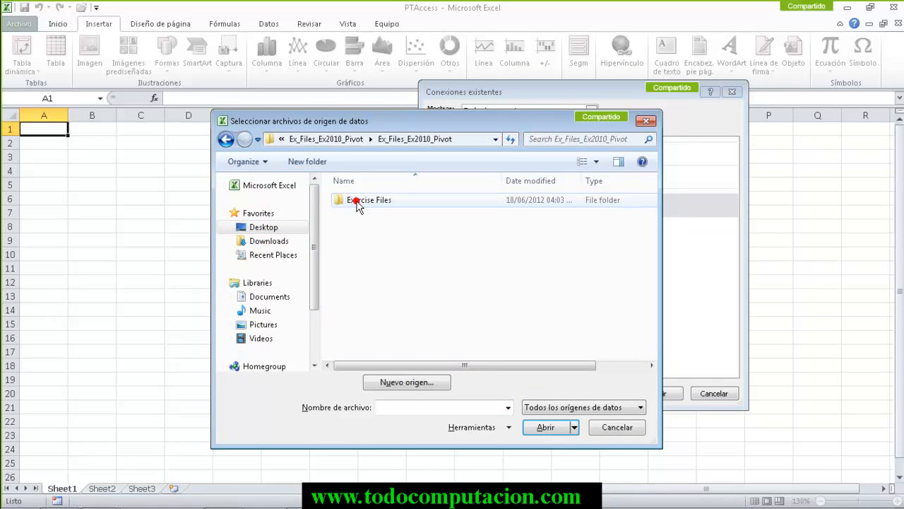
double_click(359, 202)
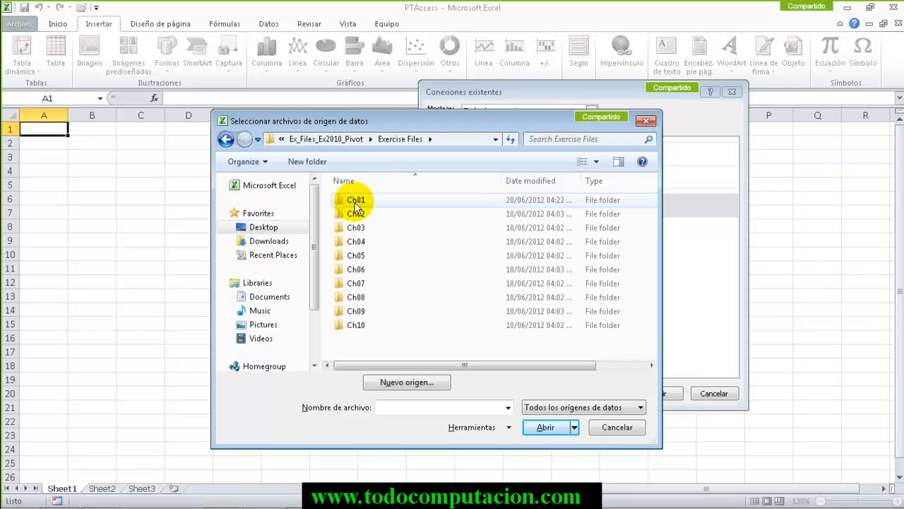
double_click(366, 203)
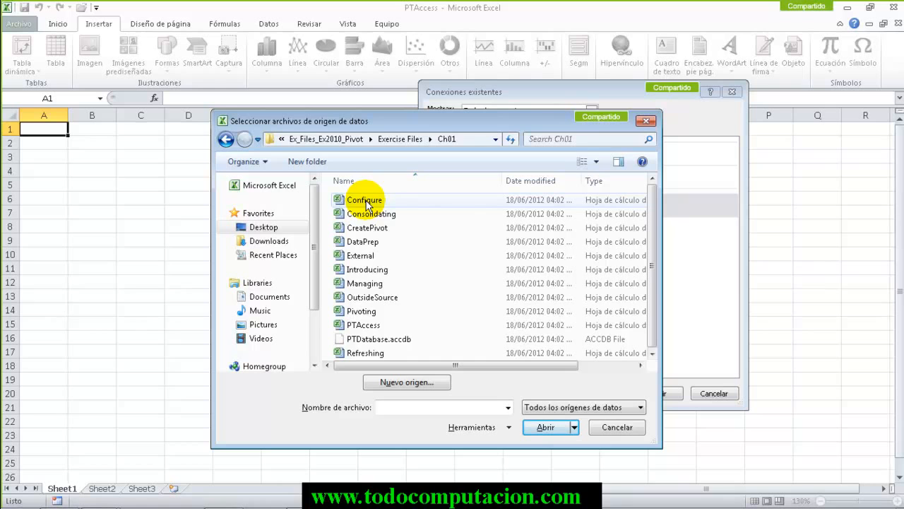
left_click(394, 343)
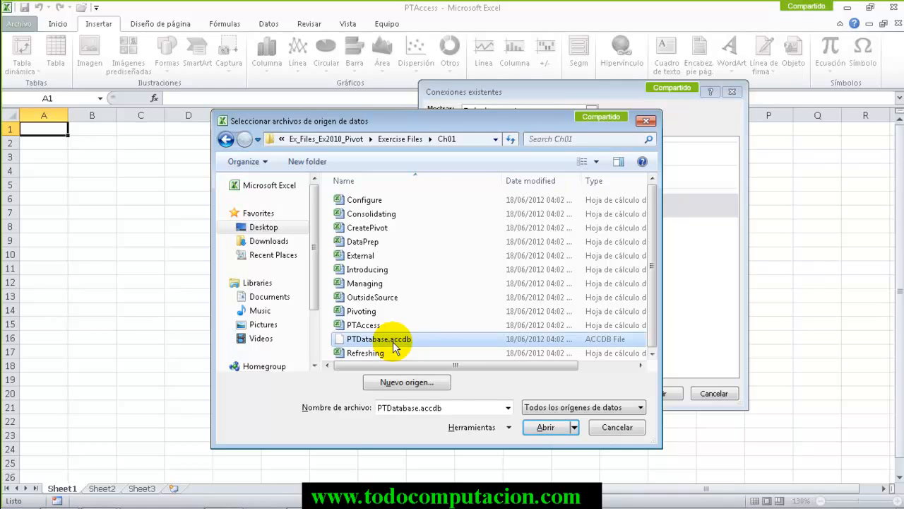
left_click(544, 427)
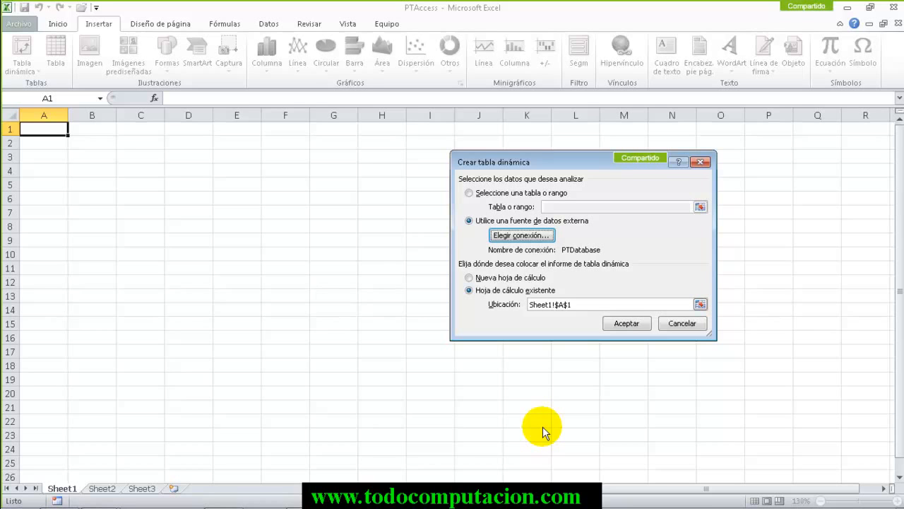
left_click(616, 323)
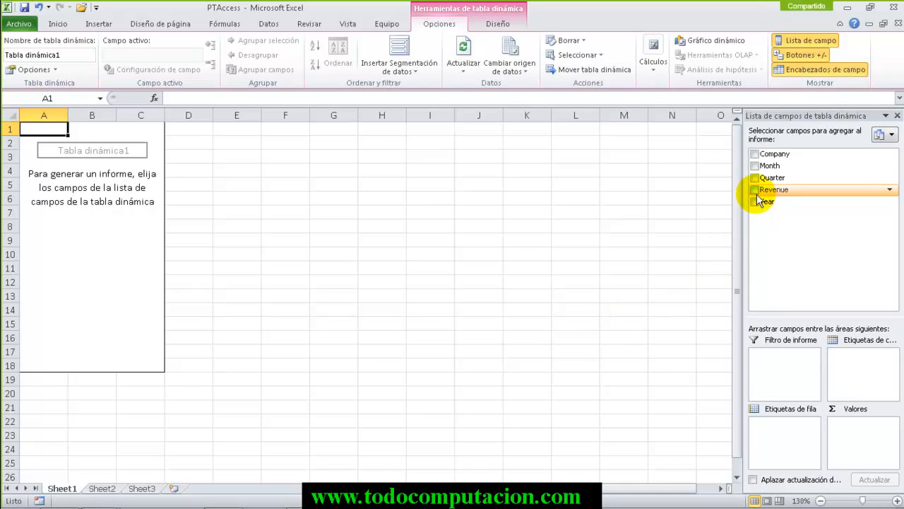
- Lay out the pivot table with Company as row labels, Quarter as column labels, and Revenue as values
left_click_drag(772, 153, 773, 428)
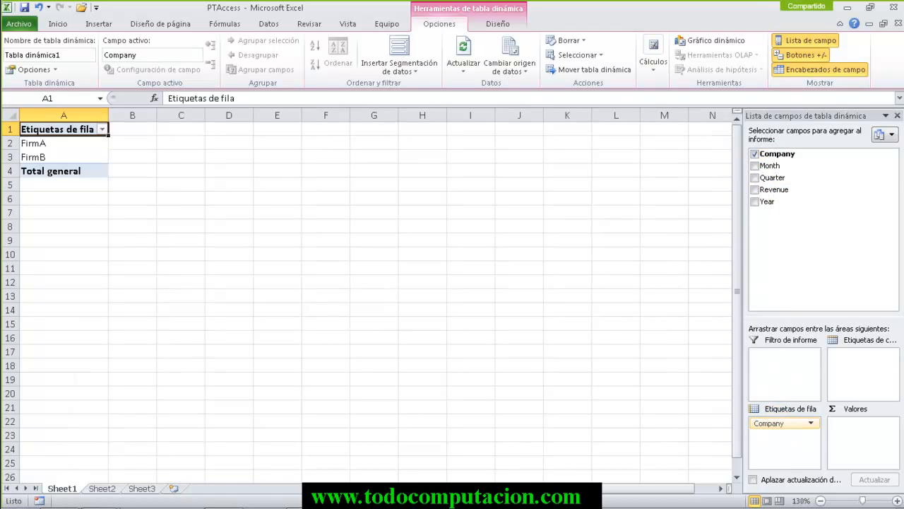
left_click_drag(794, 179, 865, 359)
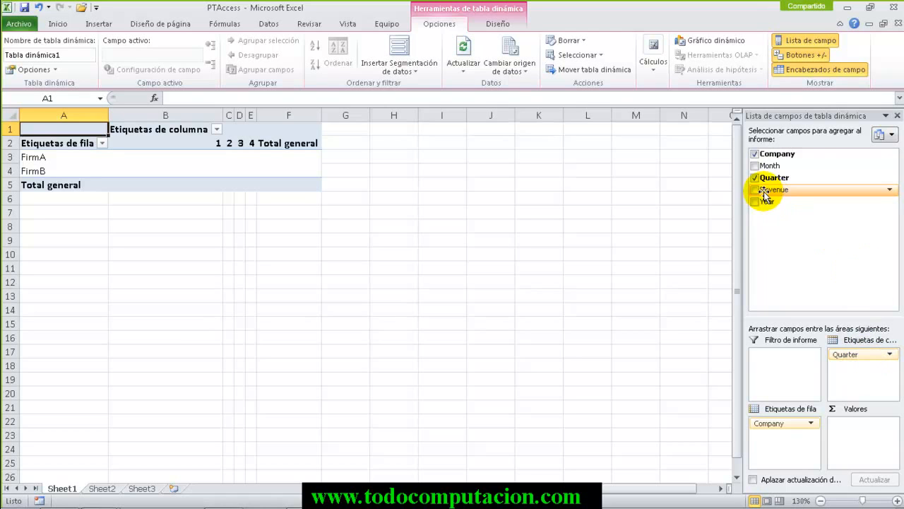
left_click_drag(770, 191, 798, 302)
left_click_drag(857, 415, 858, 427)
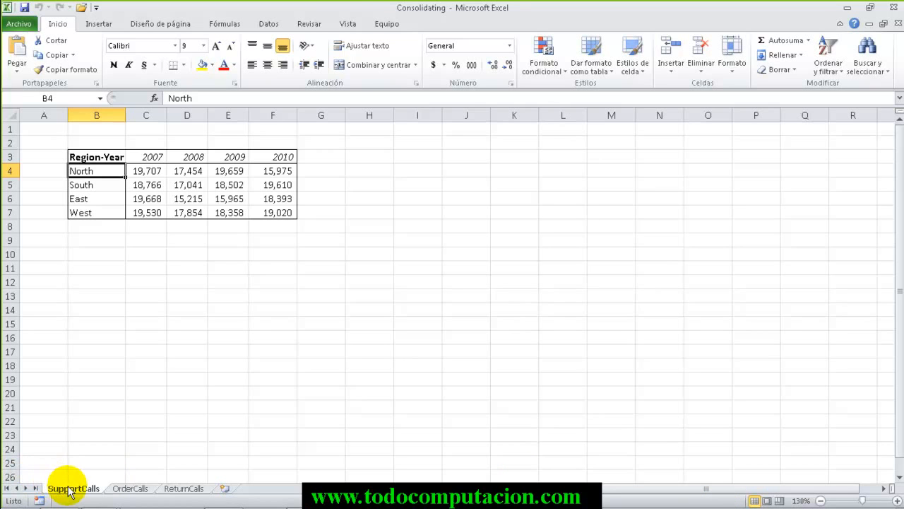
- Examine the Region-Year tables on the ReturnCalls, OrderCalls and SupportCalls sheets of the Consolidating workbook
left_click(185, 488)
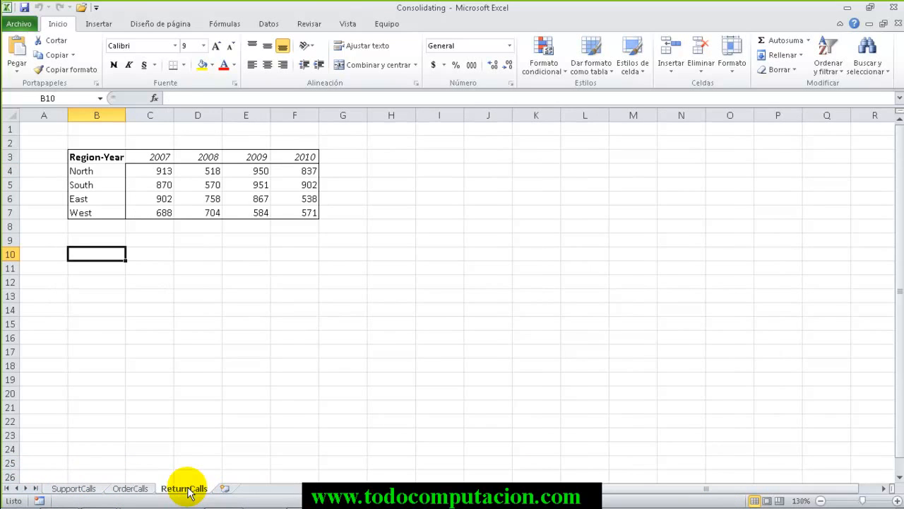
left_click(130, 489)
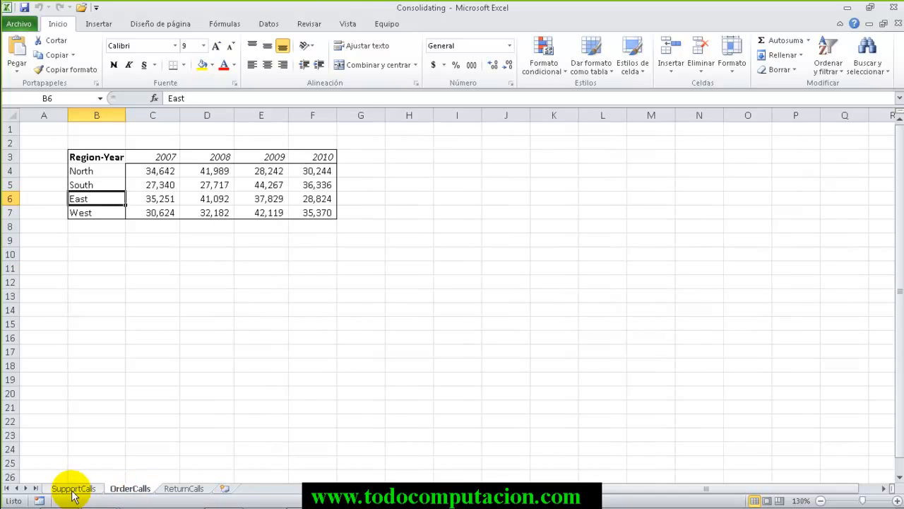
left_click(74, 489)
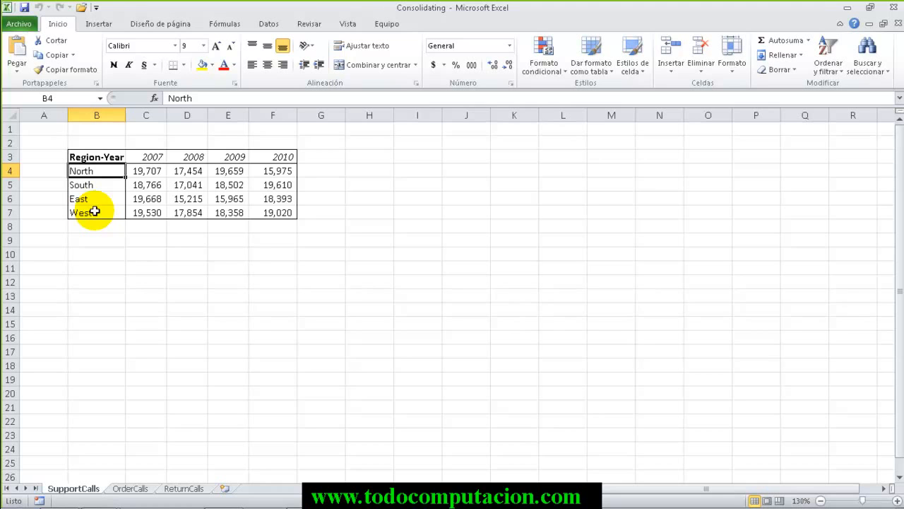
- Inspect the SupportCalls table range B3:F7 and the blank cells directly above its headers, finishing on cell B2
left_click_drag(75, 157, 281, 211)
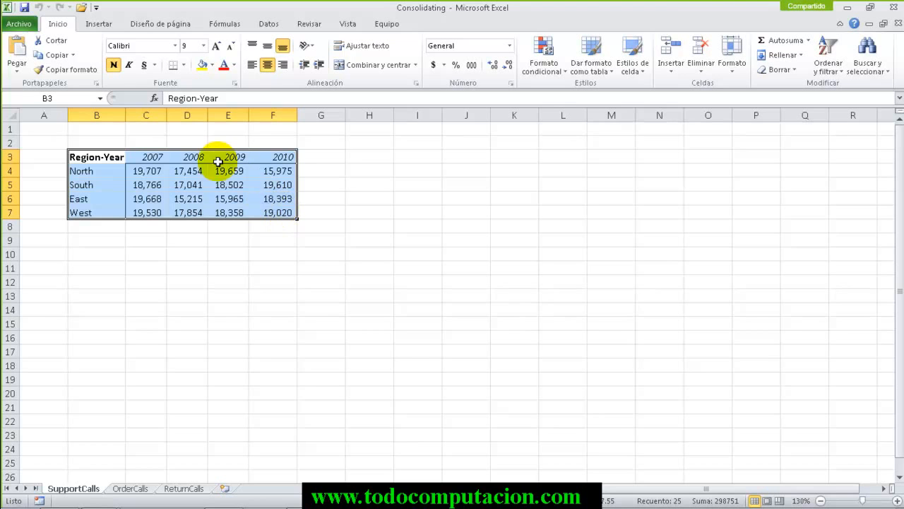
left_click(188, 141)
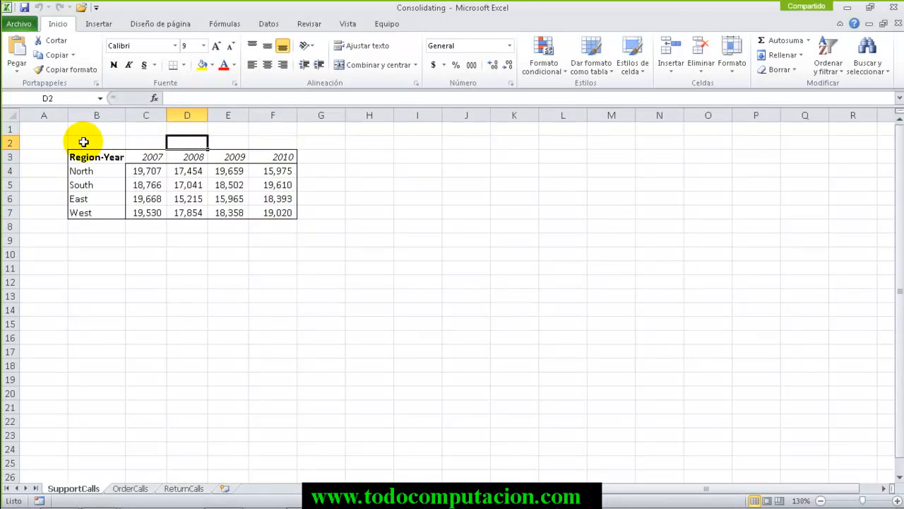
left_click(221, 140)
left_click(267, 142)
left_click(103, 141)
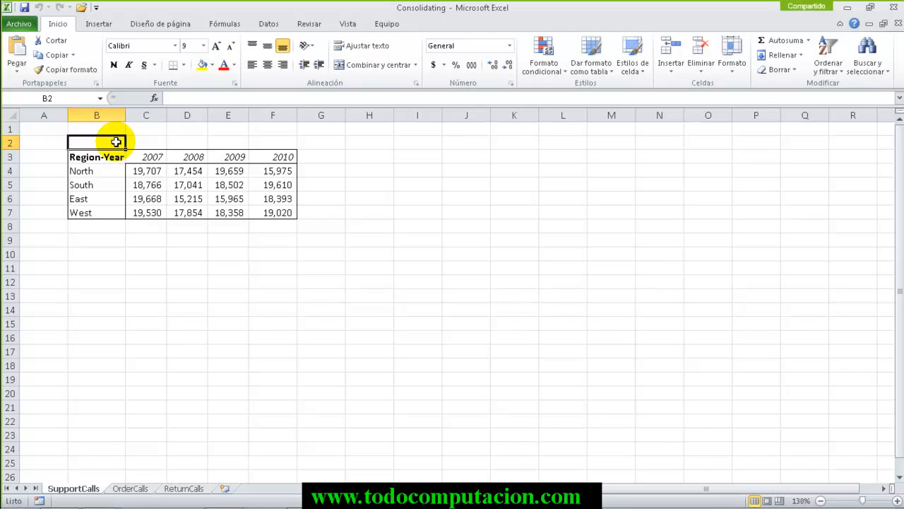
- Compare the table layout on OrderCalls and ReturnCalls, and go back to the SupportCalls sheet
left_click(138, 491)
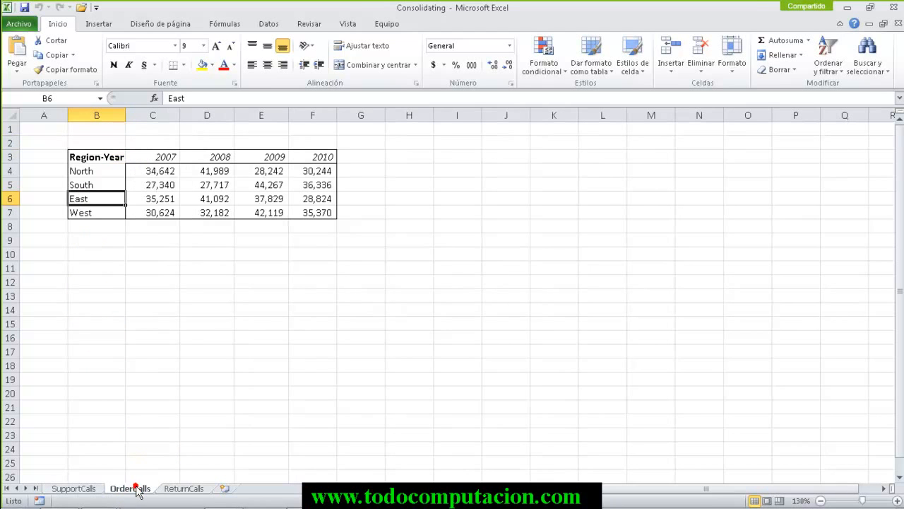
left_click(178, 491)
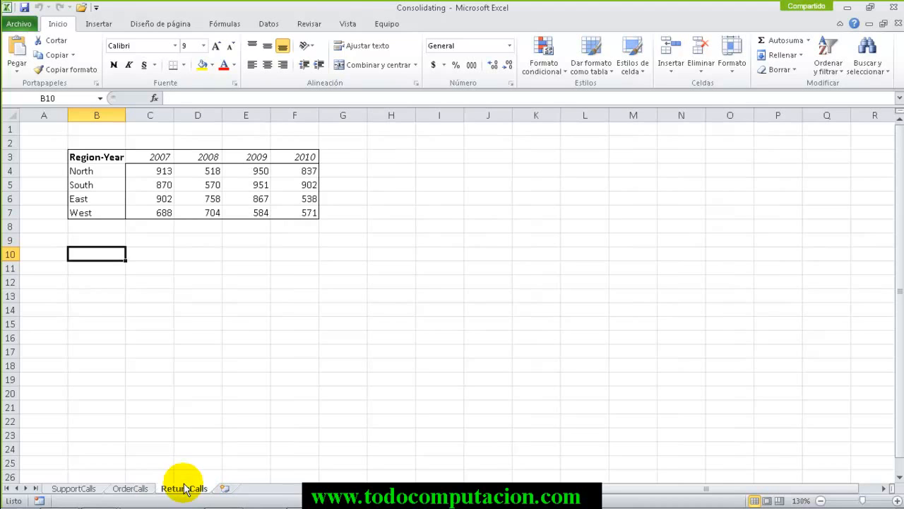
left_click(86, 491)
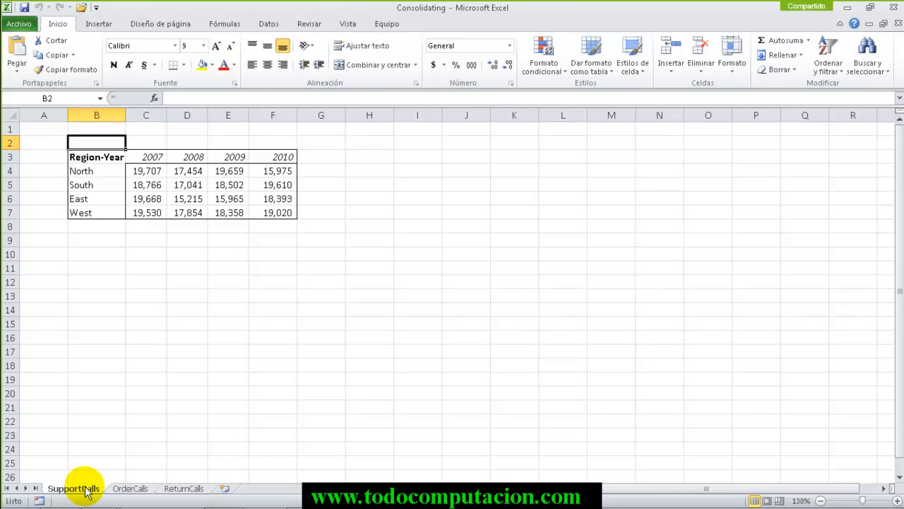
- Search Excel Help for "wiard tabla dinamica"
key("alt+d")
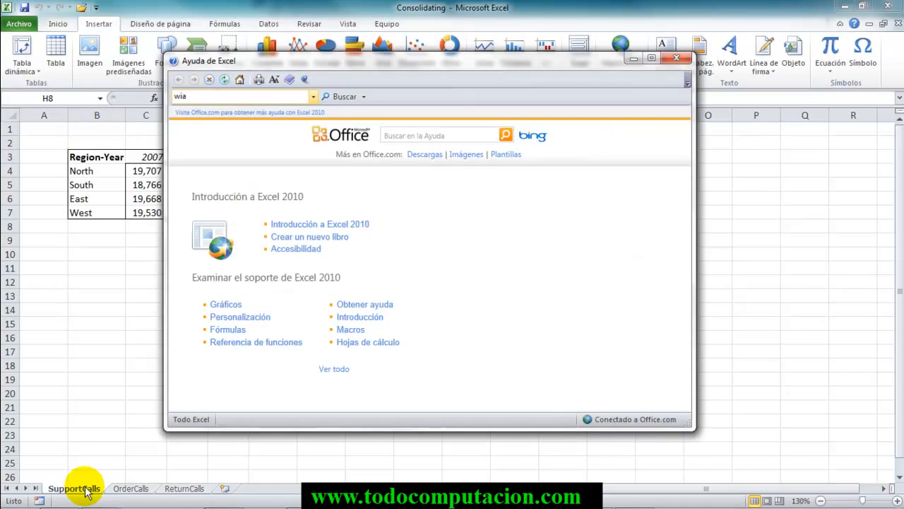
type("d tabla dinamica")
key("Return")
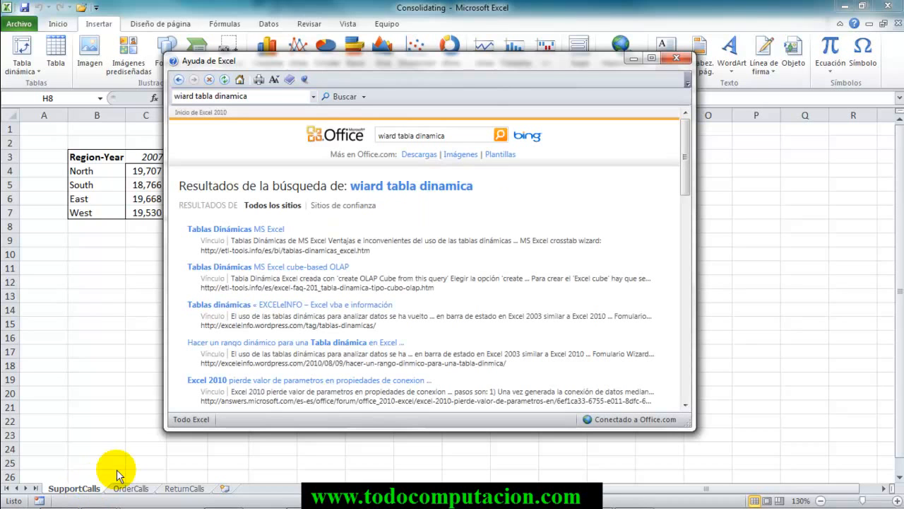
- Retype the misspelled first word "wiard" in the Excel Help search phrase, keeping "tabla dinamica"
left_click(185, 97)
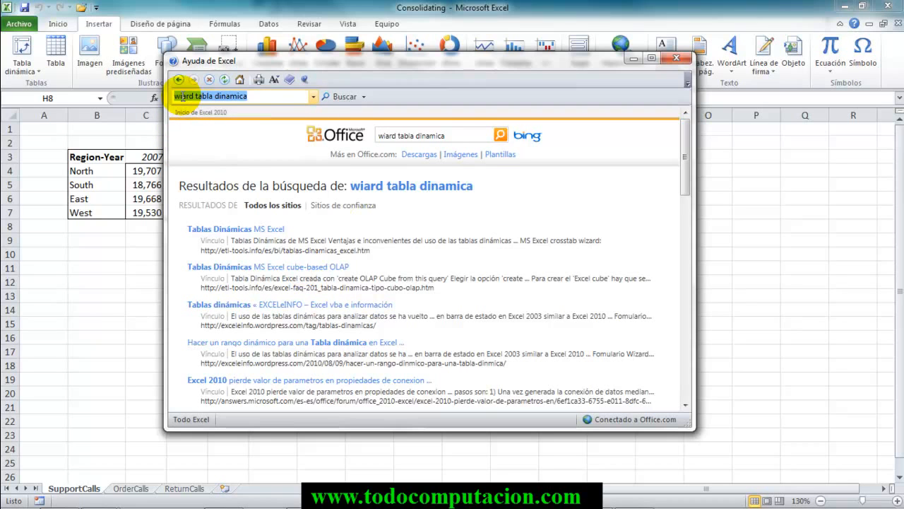
left_click(182, 96)
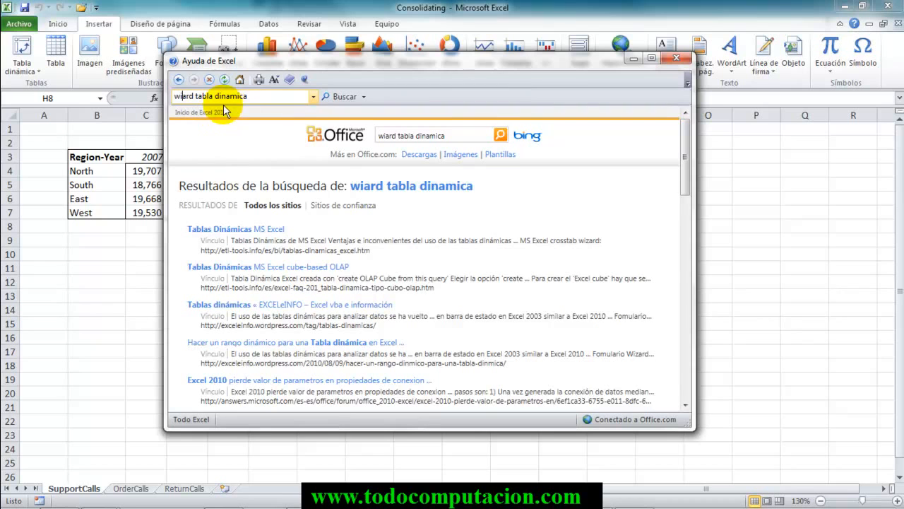
double_click(184, 96)
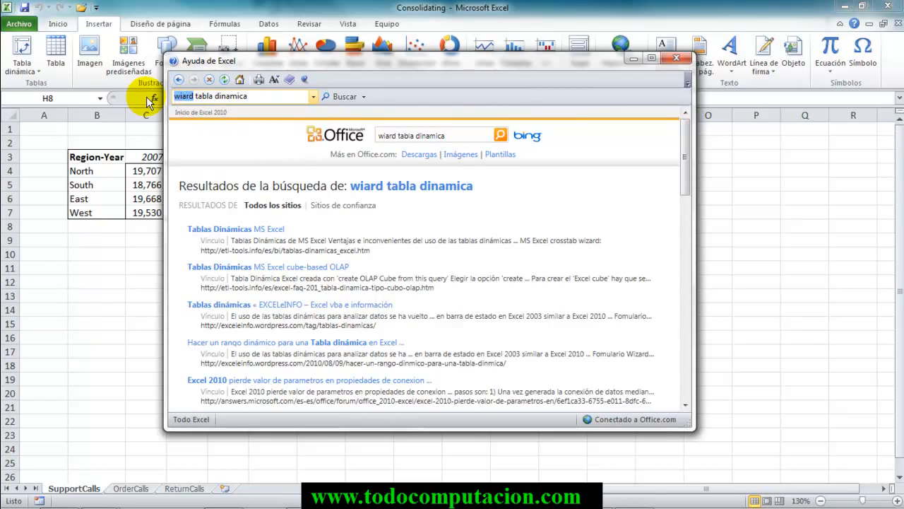
type("w")
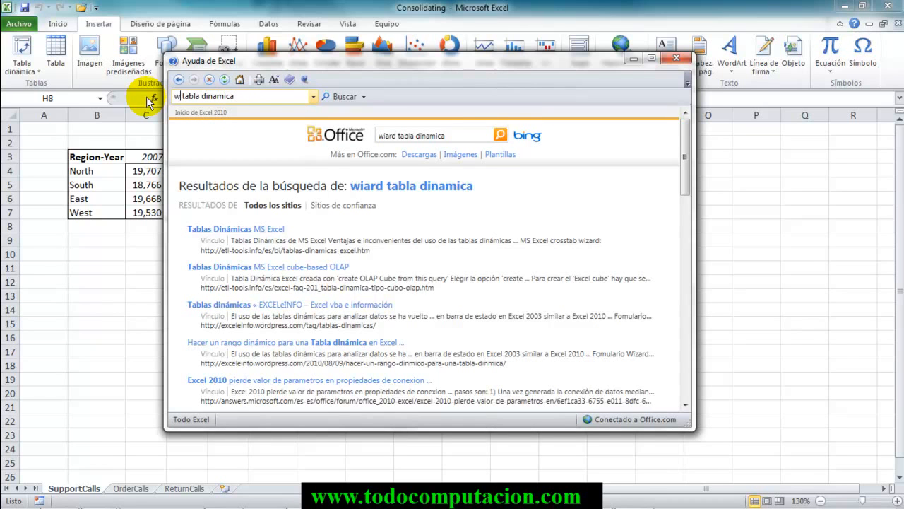